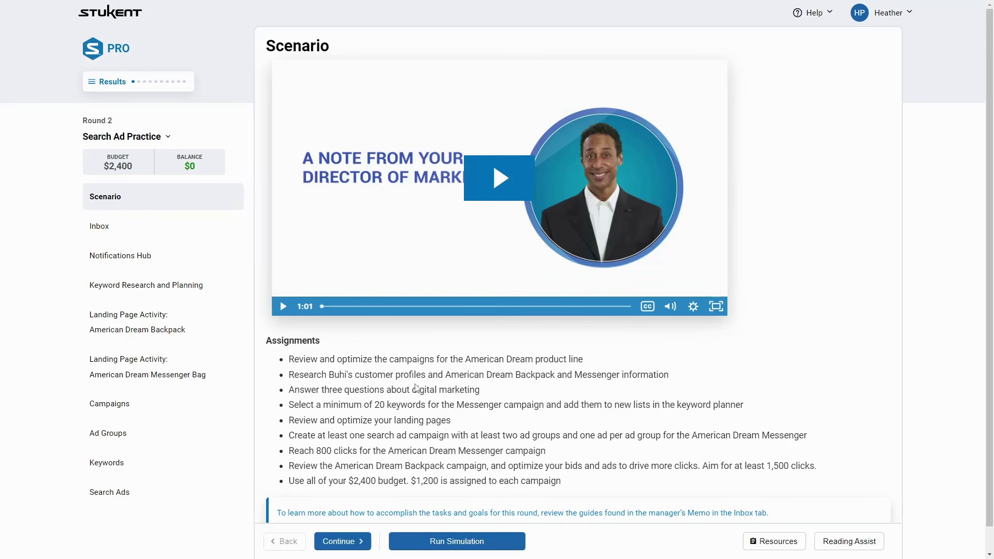
Open the round's resources and review the American Dream Backpack and Messenger product information
{"action": "left_click_drag", "start_coordinate": [447, 377], "coordinate": [622, 376]}
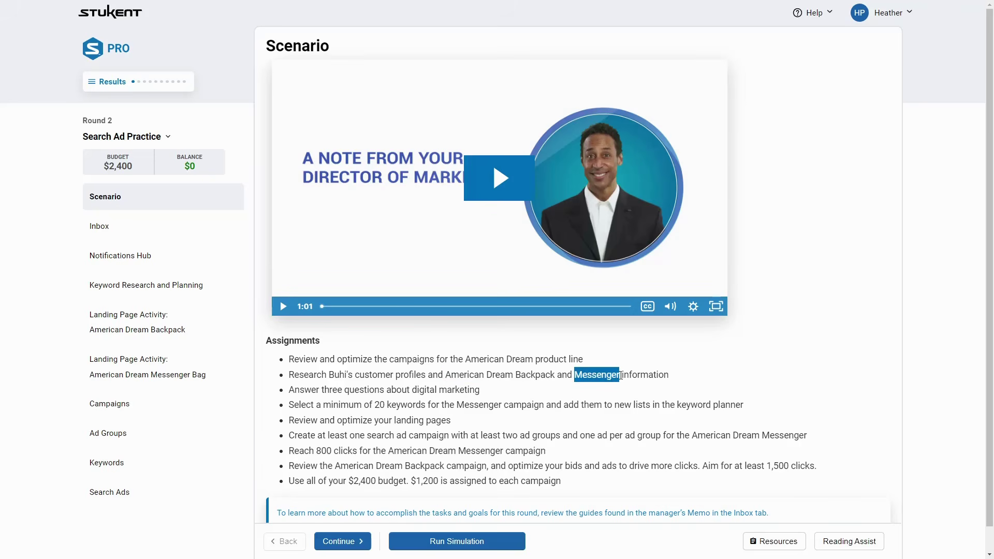
{"action": "left_click", "coordinate": [774, 541]}
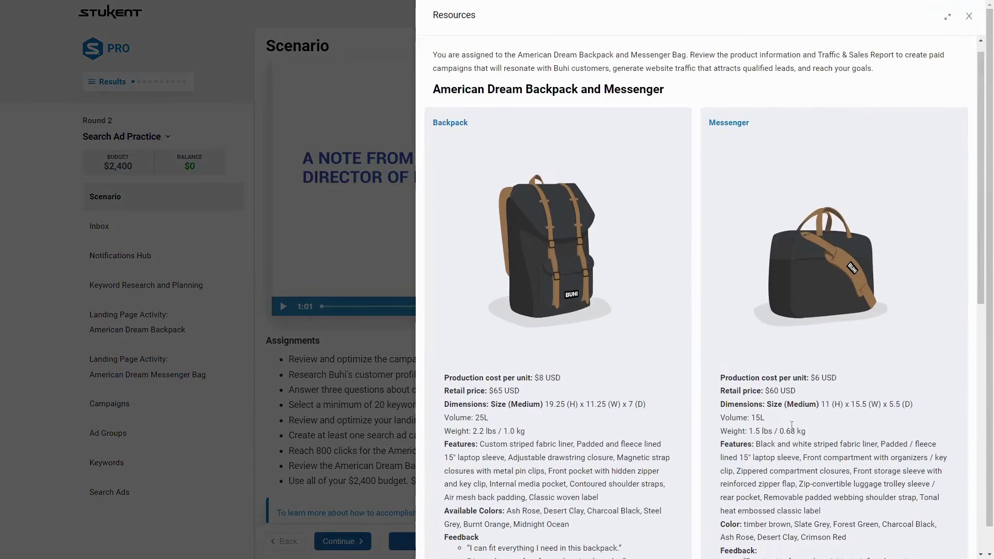
{"action": "scroll", "coordinate": [780, 282], "scroll_direction": "down", "scroll_amount": 3}
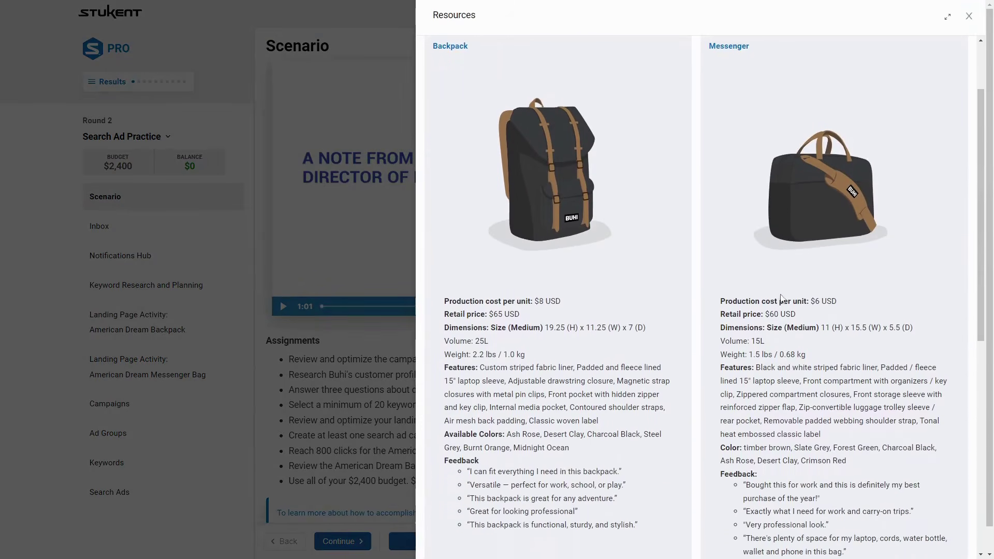
{"action": "scroll", "coordinate": [748, 328], "scroll_direction": "down", "scroll_amount": 5}
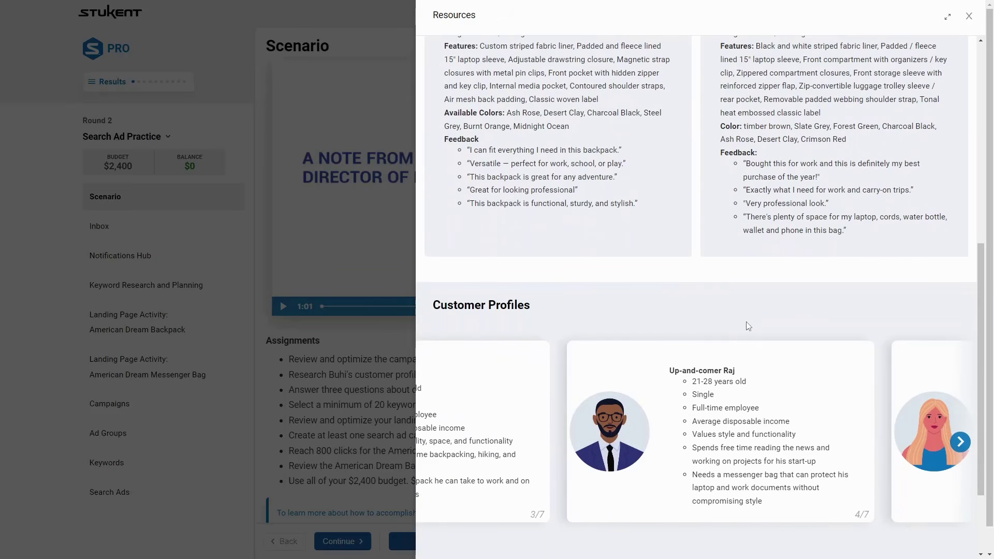
{"action": "scroll", "coordinate": [748, 326], "scroll_direction": "down", "scroll_amount": 1}
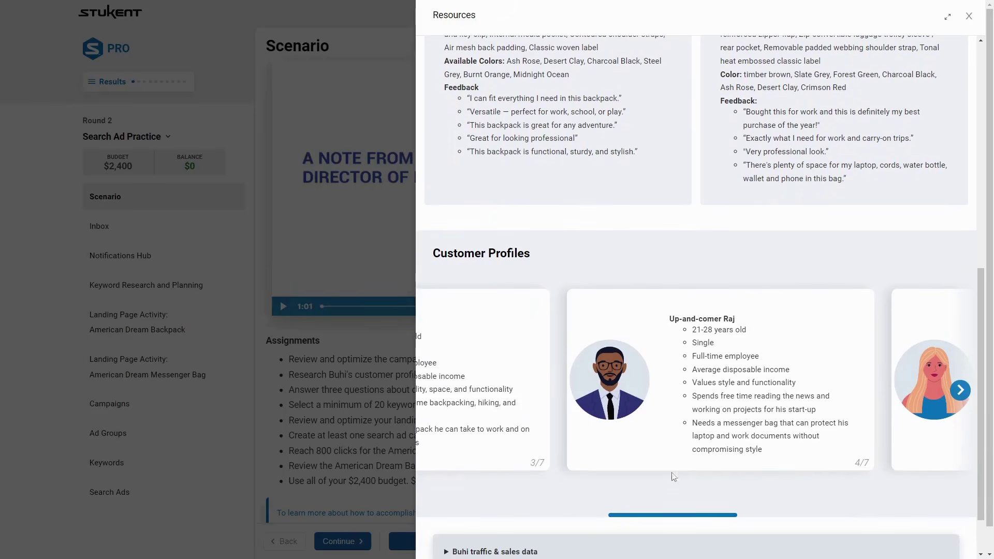
Compare the customer profiles in the resources to identify who needs a backpack or a messenger bag
{"action": "left_click_drag", "start_coordinate": [674, 514], "coordinate": [469, 507]}
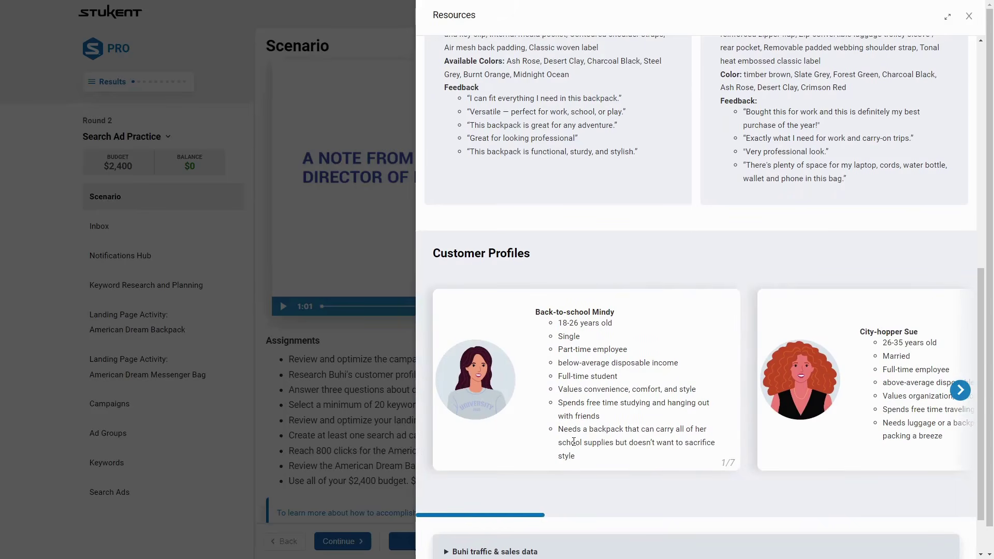
{"action": "left_click_drag", "start_coordinate": [512, 506], "coordinate": [732, 524]}
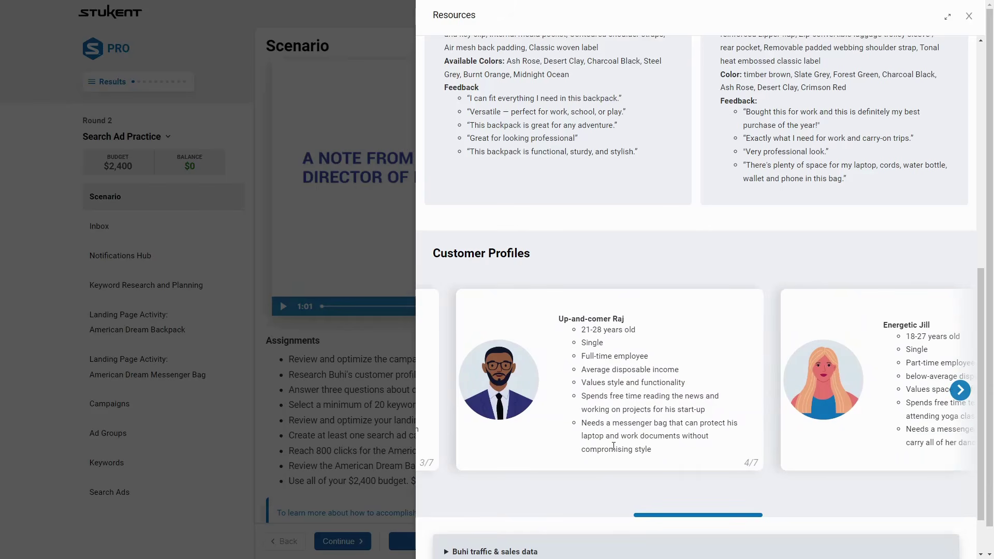
{"action": "left_click_drag", "start_coordinate": [675, 518], "coordinate": [736, 515]}
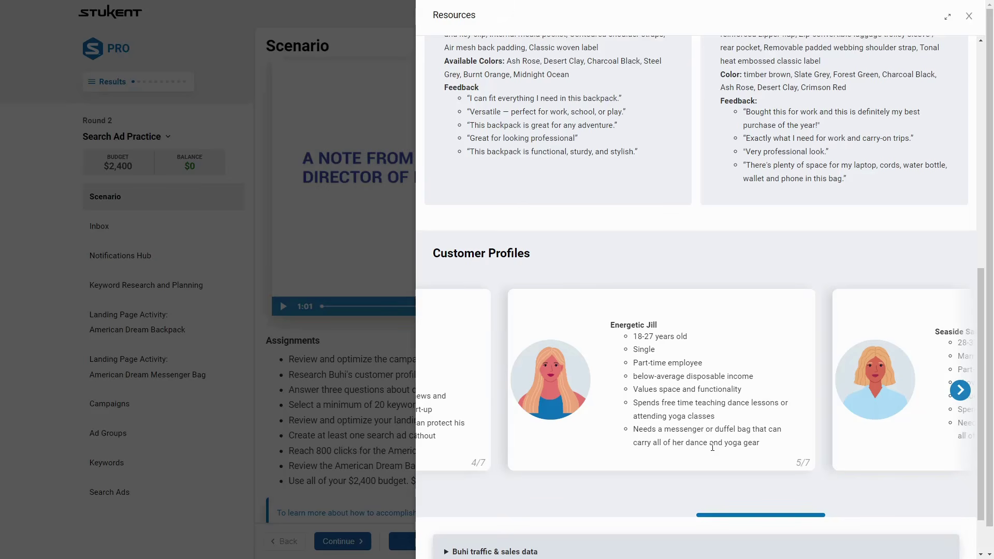
{"action": "left_click_drag", "start_coordinate": [751, 516], "coordinate": [833, 518]}
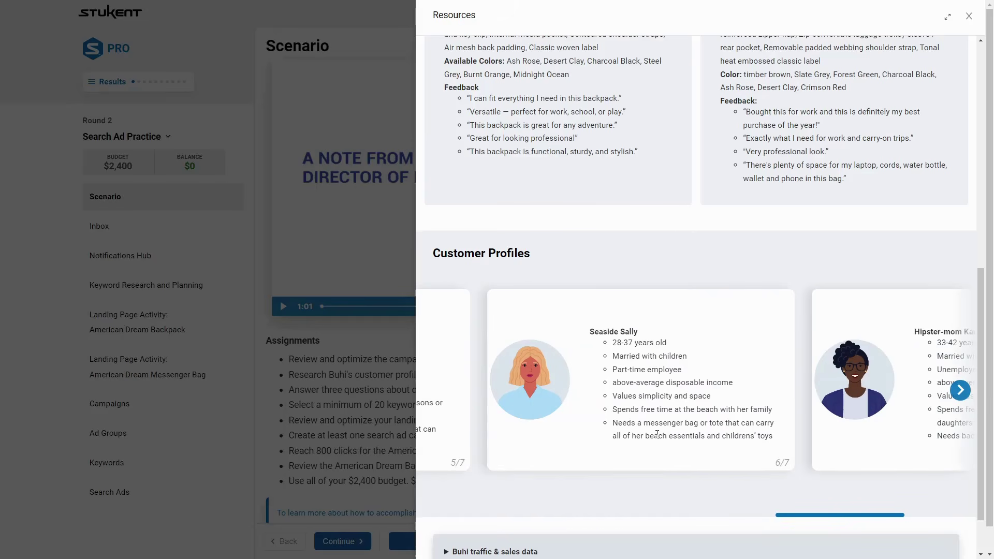
{"action": "left_click_drag", "start_coordinate": [812, 517], "coordinate": [667, 510]}
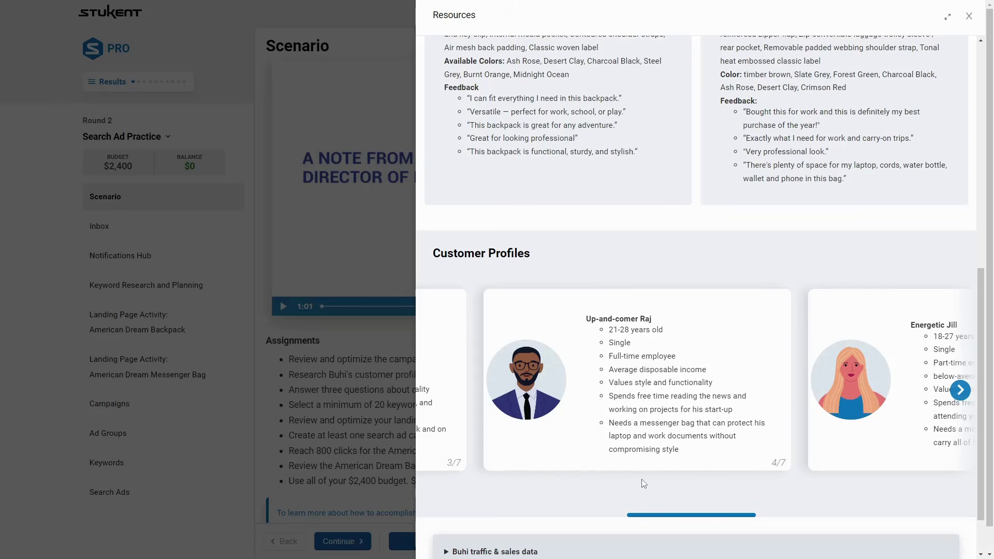
Revisit the backpack and messenger product details, and close the resources
{"action": "scroll", "coordinate": [642, 479], "scroll_direction": "down", "scroll_amount": 1}
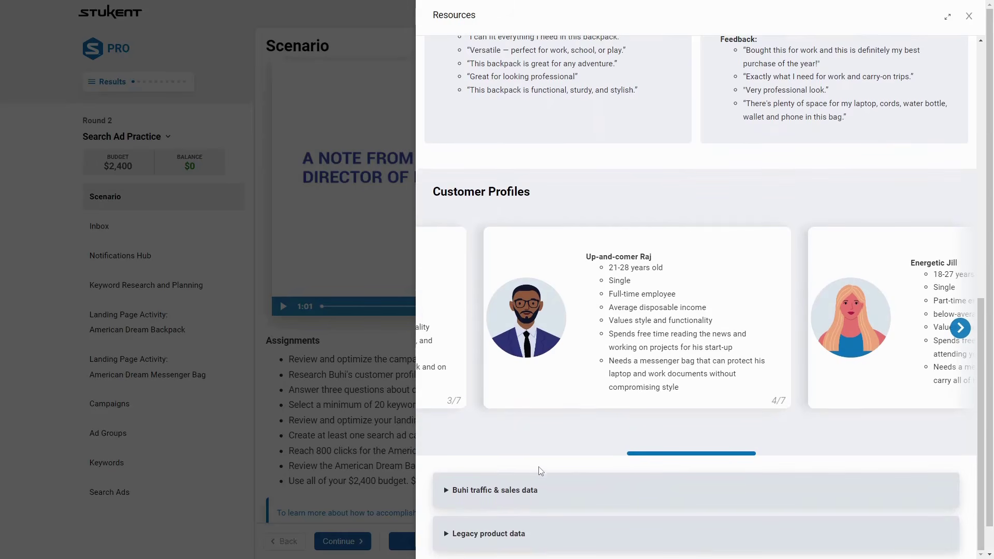
{"action": "scroll", "coordinate": [630, 459], "scroll_direction": "up", "scroll_amount": 8}
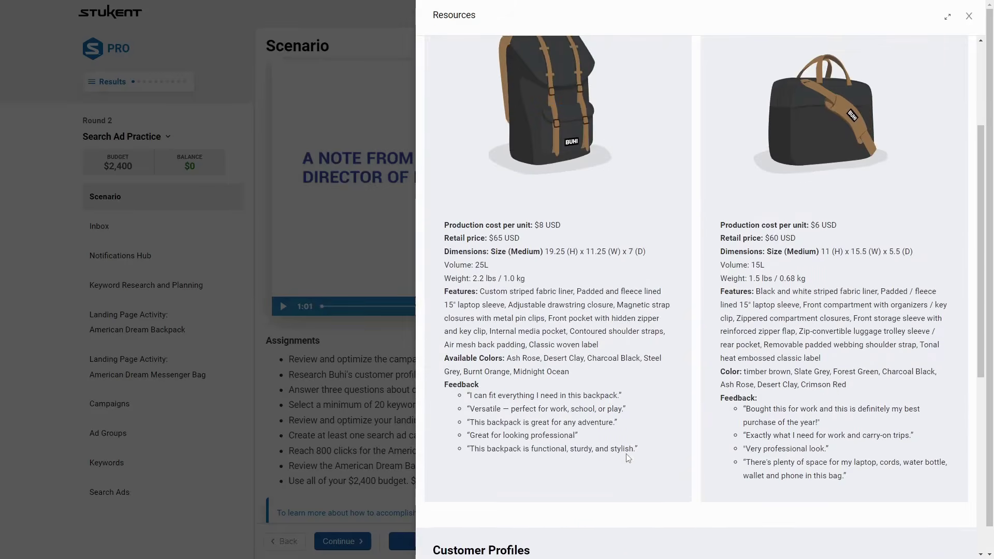
{"action": "scroll", "coordinate": [769, 374], "scroll_direction": "up", "scroll_amount": 1}
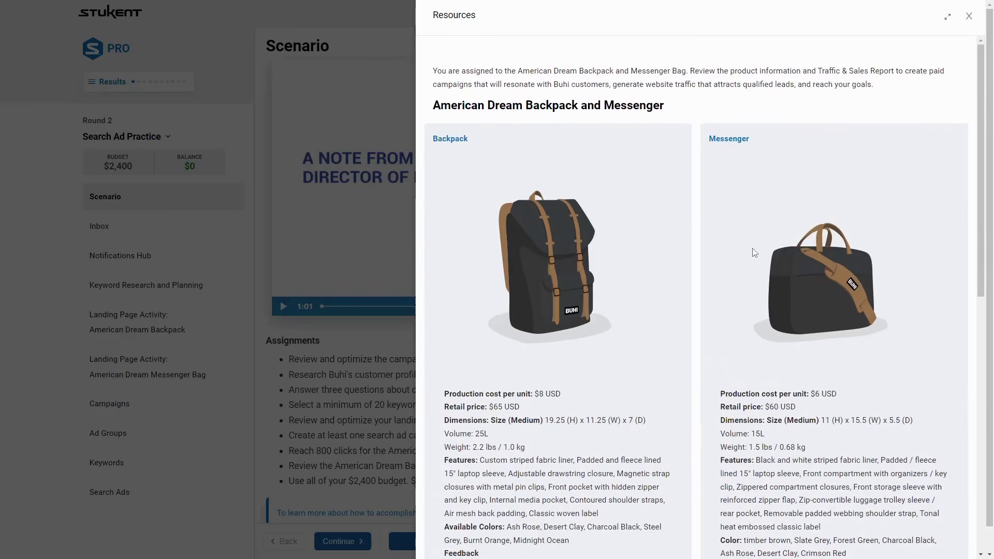
{"action": "left_click", "coordinate": [969, 16]}
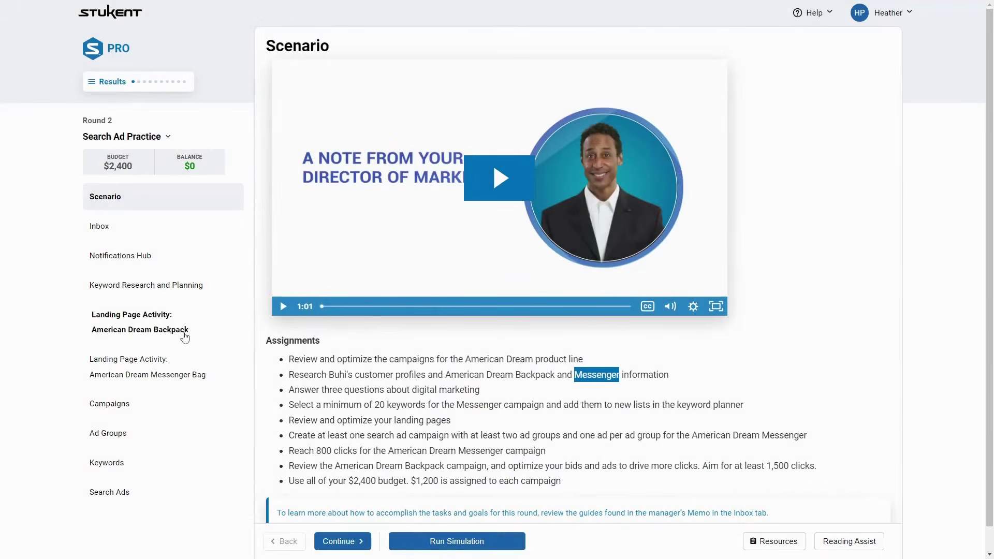
Open Keyword Research and Planning and view the existing keyword lists
{"action": "left_click", "coordinate": [139, 291]}
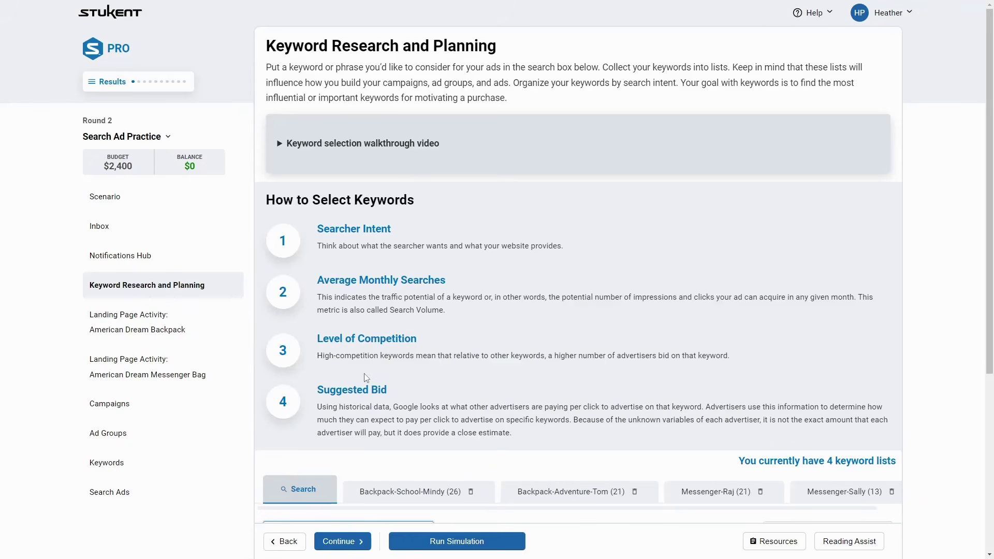
{"action": "scroll", "coordinate": [367, 375], "scroll_direction": "down", "scroll_amount": 2}
{"action": "scroll", "coordinate": [367, 376], "scroll_direction": "down", "scroll_amount": 2}
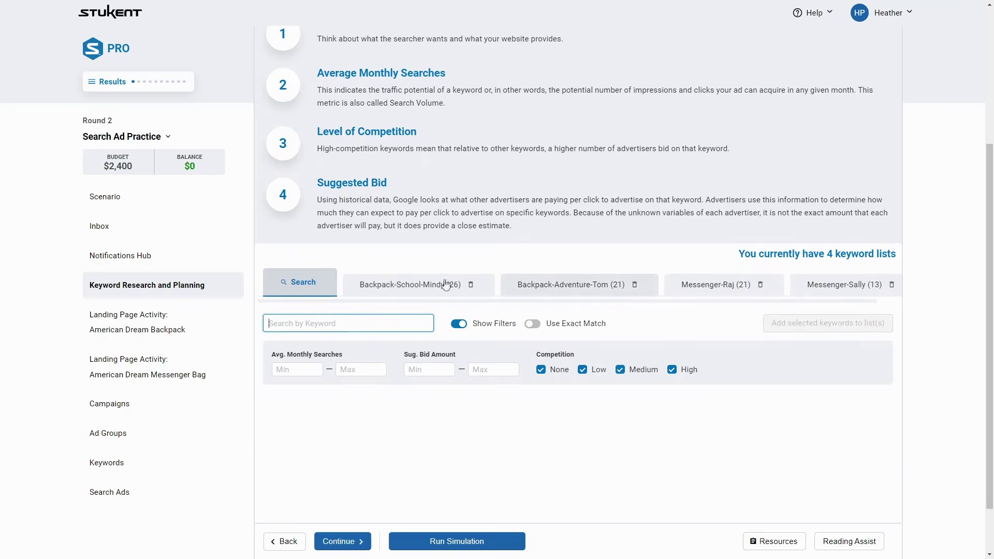
Check the Notifications Hub and read the American Dream Backpack and Messenger memo in the Inbox
{"action": "left_click", "coordinate": [132, 255]}
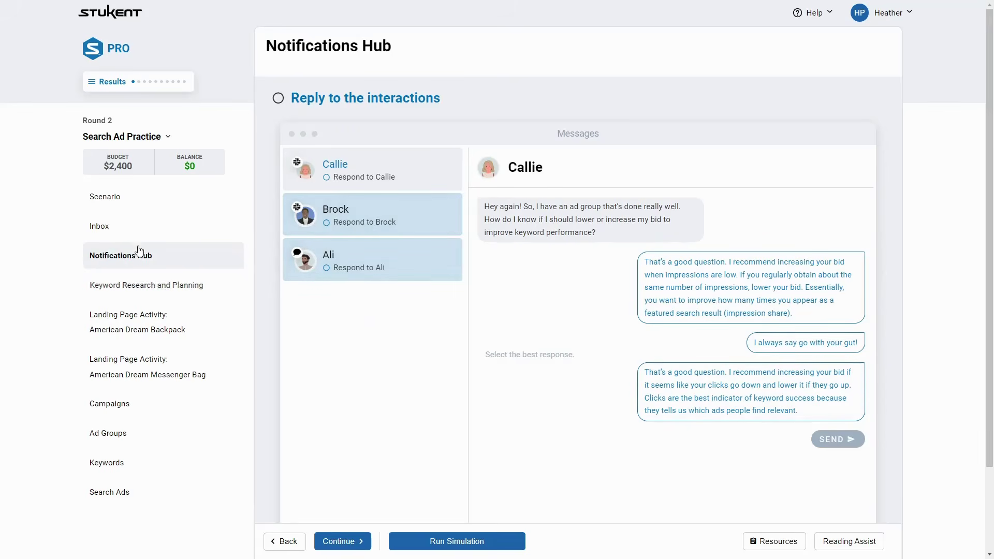
{"action": "left_click", "coordinate": [157, 236]}
{"action": "scroll", "coordinate": [627, 376], "scroll_direction": "down", "scroll_amount": 3}
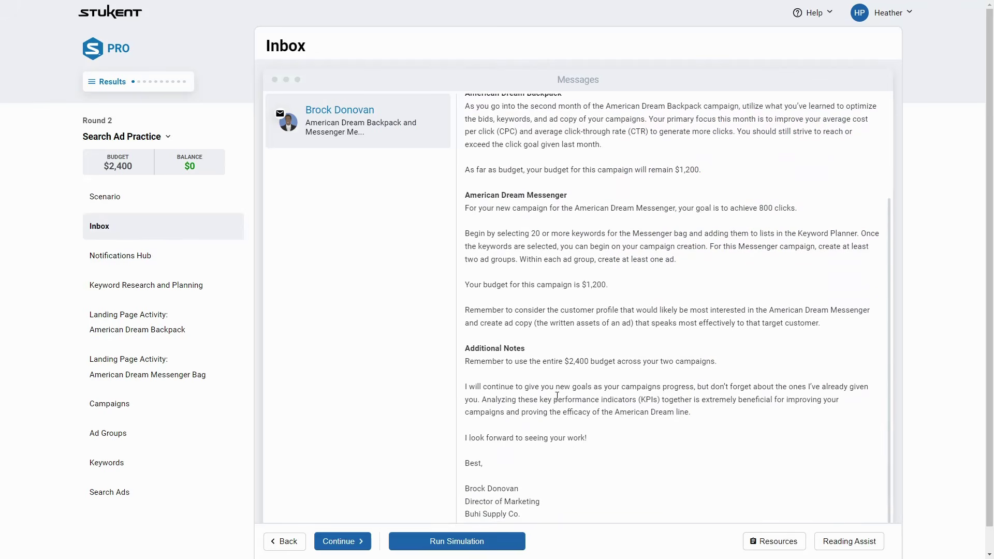
{"action": "scroll", "coordinate": [518, 197], "scroll_direction": "up", "scroll_amount": 3}
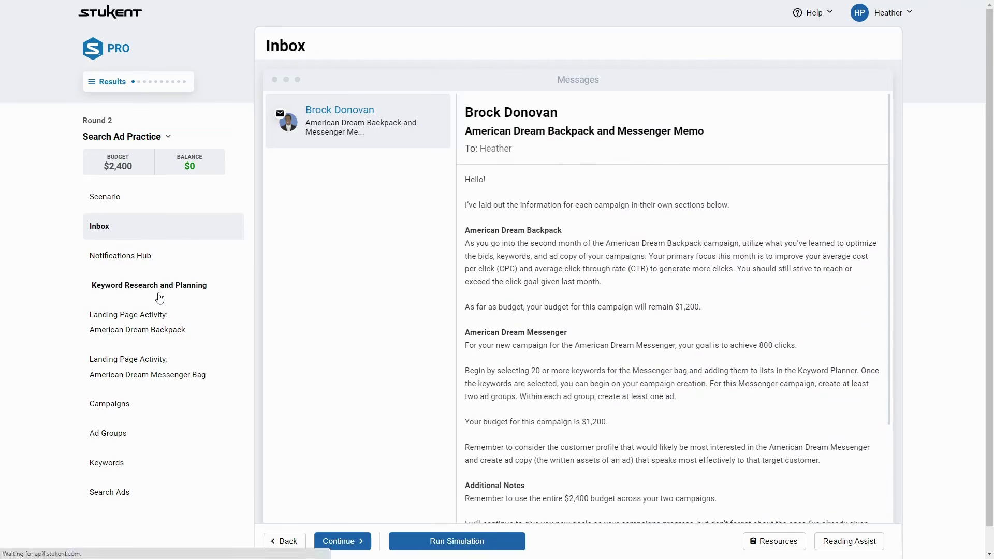
Search Keyword Research and Planning for "messenger" and look through the matching keywords
{"action": "left_click", "coordinate": [160, 295]}
{"action": "scroll", "coordinate": [145, 295], "scroll_direction": "down", "scroll_amount": 5}
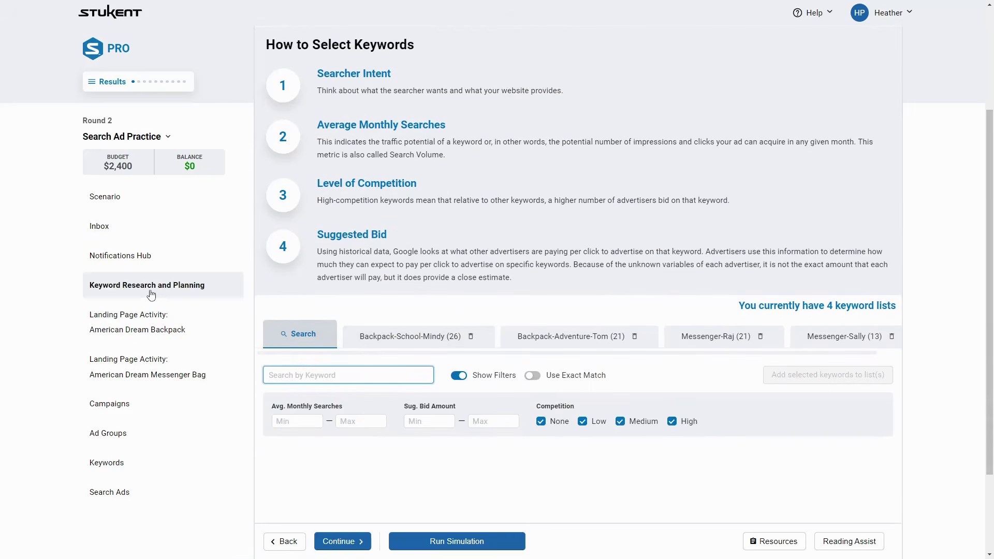
{"action": "scroll", "coordinate": [358, 350], "scroll_direction": "down", "scroll_amount": 2}
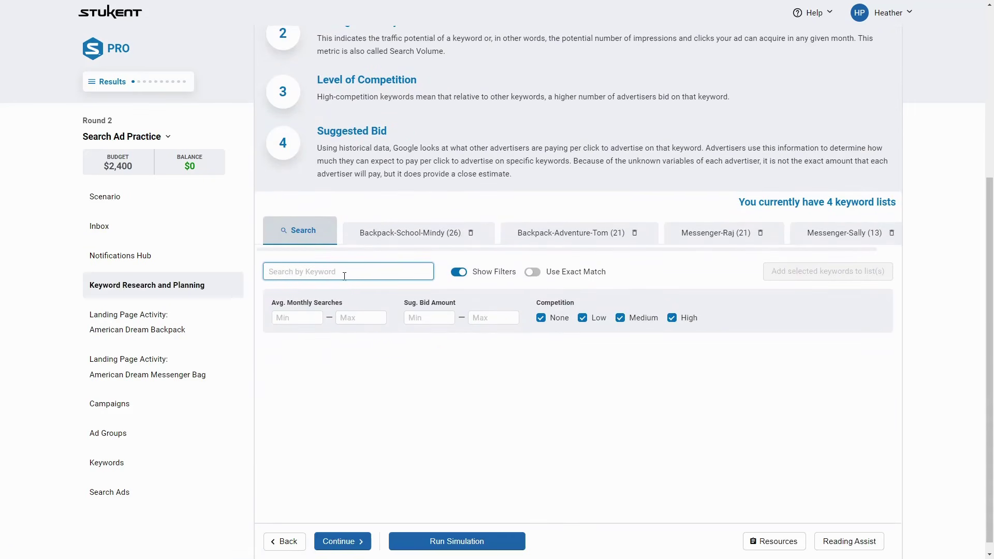
{"action": "type", "text": "messenger"}
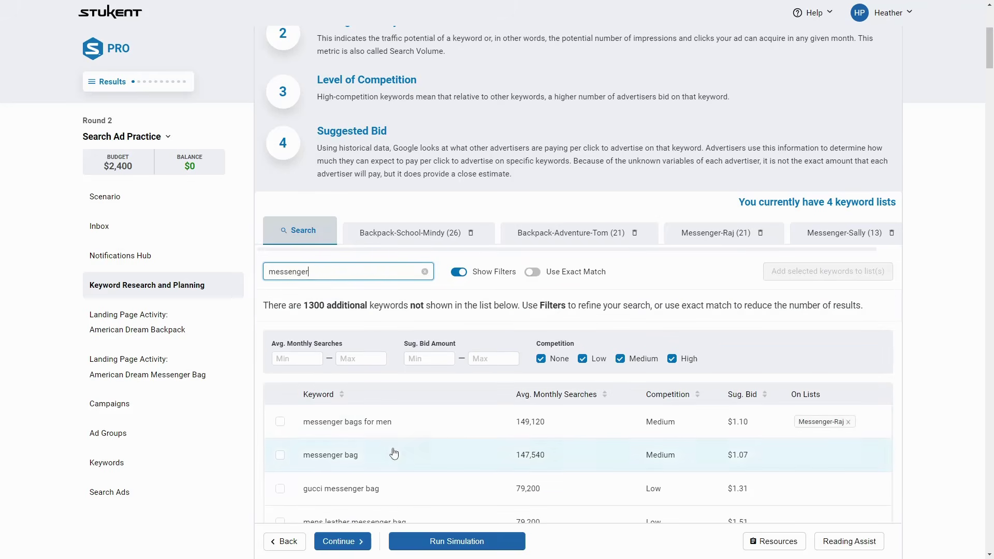
{"action": "scroll", "coordinate": [362, 419], "scroll_direction": "down", "scroll_amount": 4}
{"action": "scroll", "coordinate": [363, 419], "scroll_direction": "down", "scroll_amount": 6}
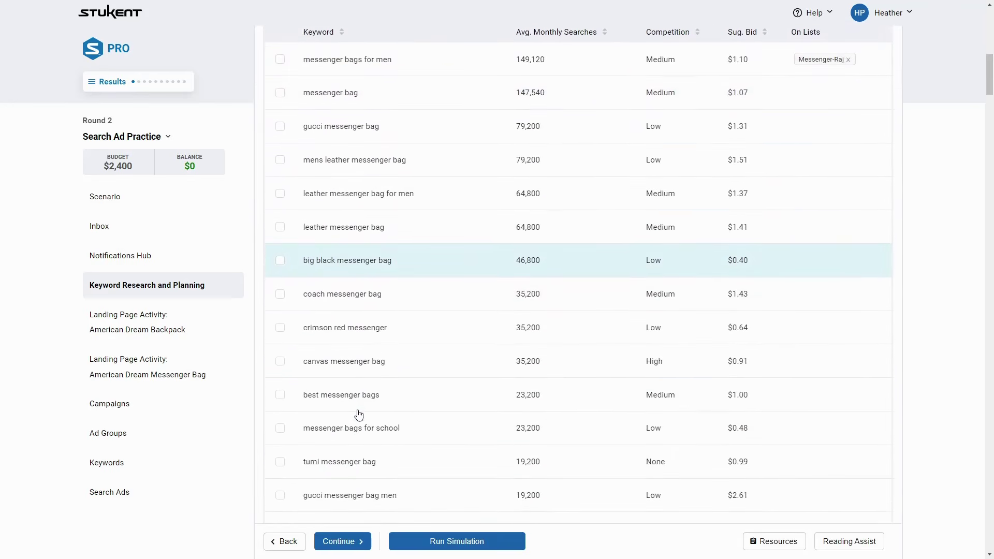
Consult the customer profiles in the resources for messenger bag needs and return to the keyword results
{"action": "left_click", "coordinate": [774, 541]}
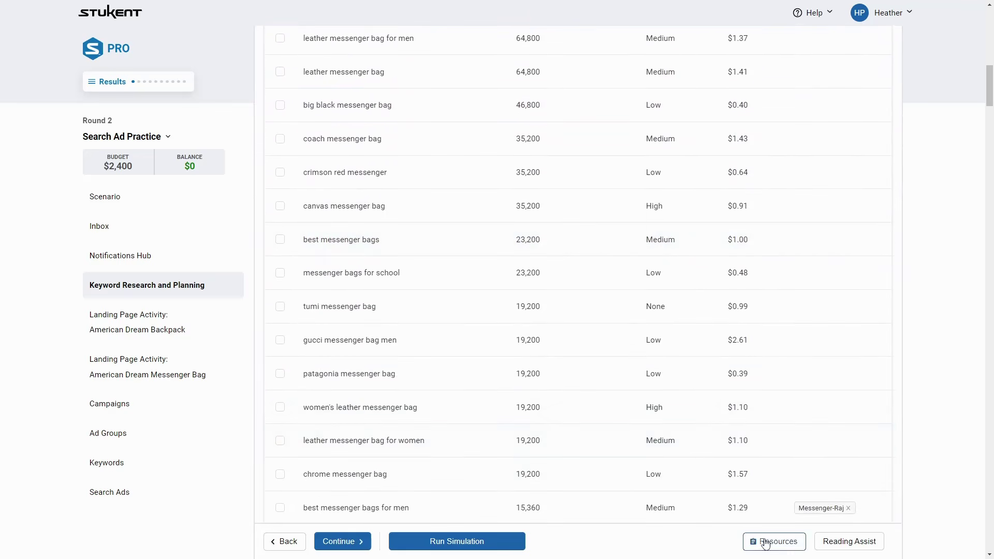
{"action": "scroll", "coordinate": [773, 440], "scroll_direction": "down", "scroll_amount": 8}
{"action": "scroll", "coordinate": [773, 440], "scroll_direction": "down", "scroll_amount": 4}
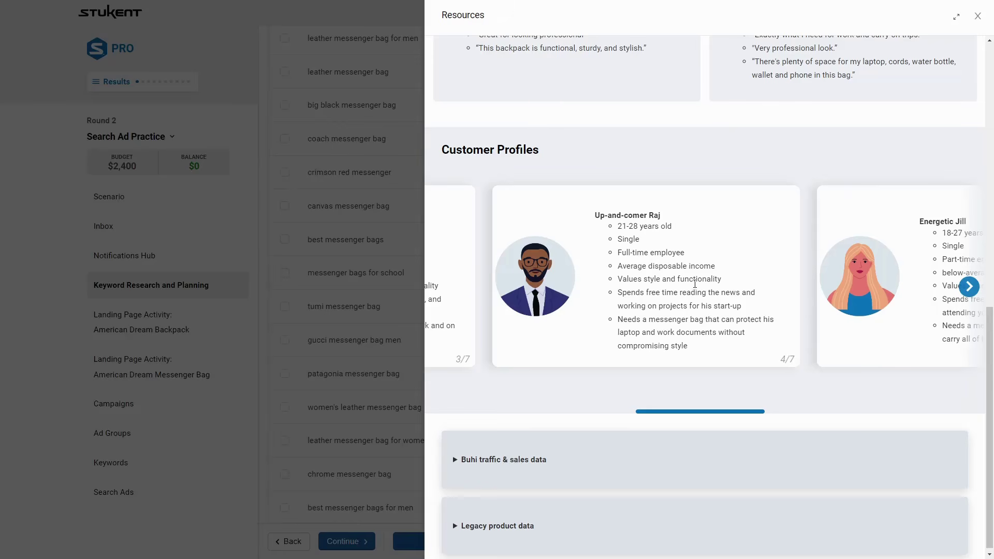
{"action": "left_click", "coordinate": [397, 311]}
Look over more messenger keyword results and review the keywords in the Messenger-Sally list
{"action": "scroll", "coordinate": [554, 332], "scroll_direction": "down", "scroll_amount": 3}
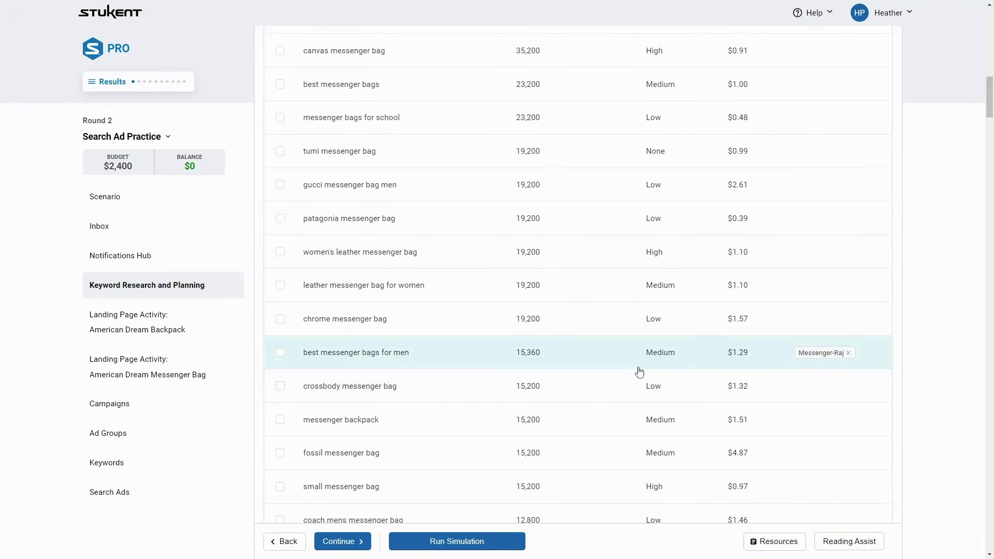
{"action": "scroll", "coordinate": [642, 380], "scroll_direction": "up", "scroll_amount": 3}
{"action": "scroll", "coordinate": [642, 380], "scroll_direction": "up", "scroll_amount": 8}
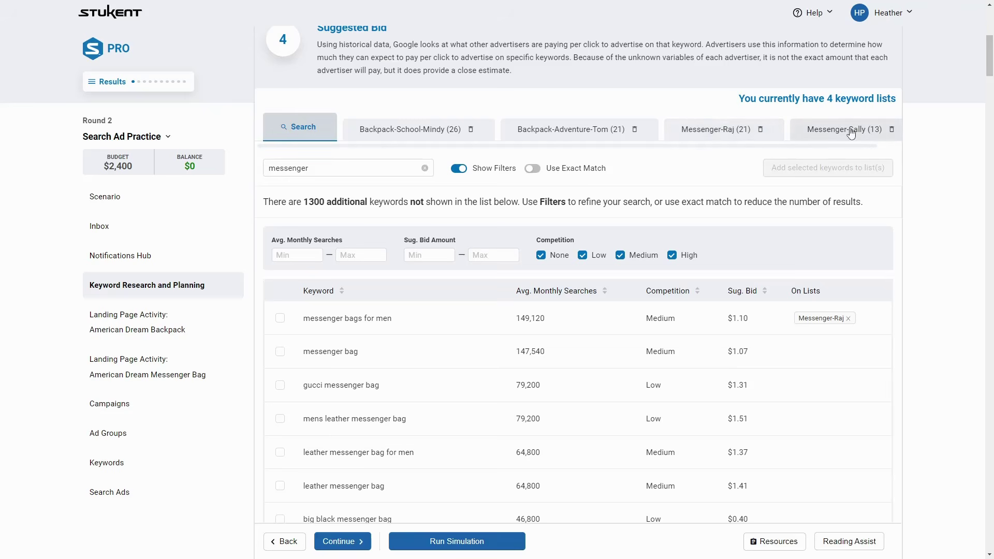
{"action": "left_click", "coordinate": [832, 139]}
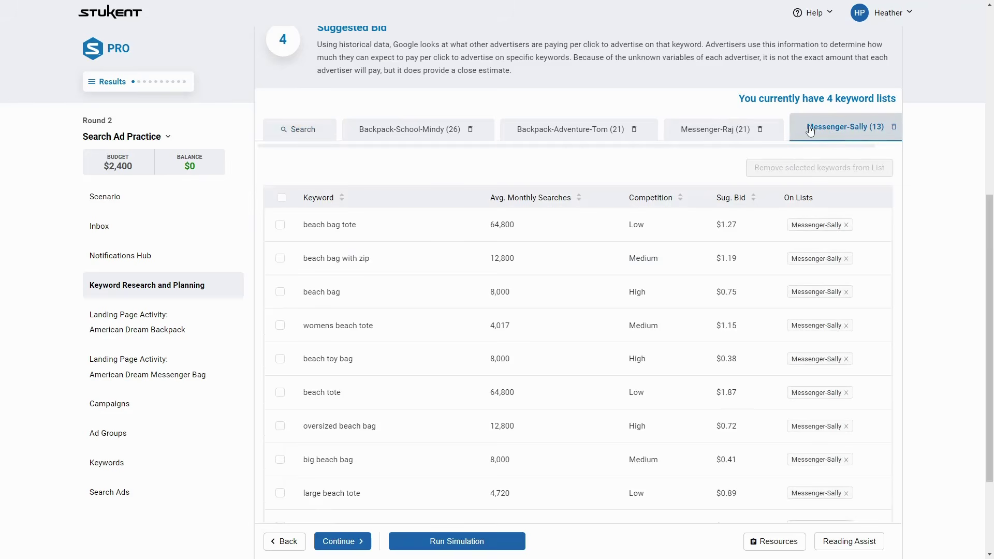
{"action": "scroll", "coordinate": [409, 275], "scroll_direction": "down", "scroll_amount": 3}
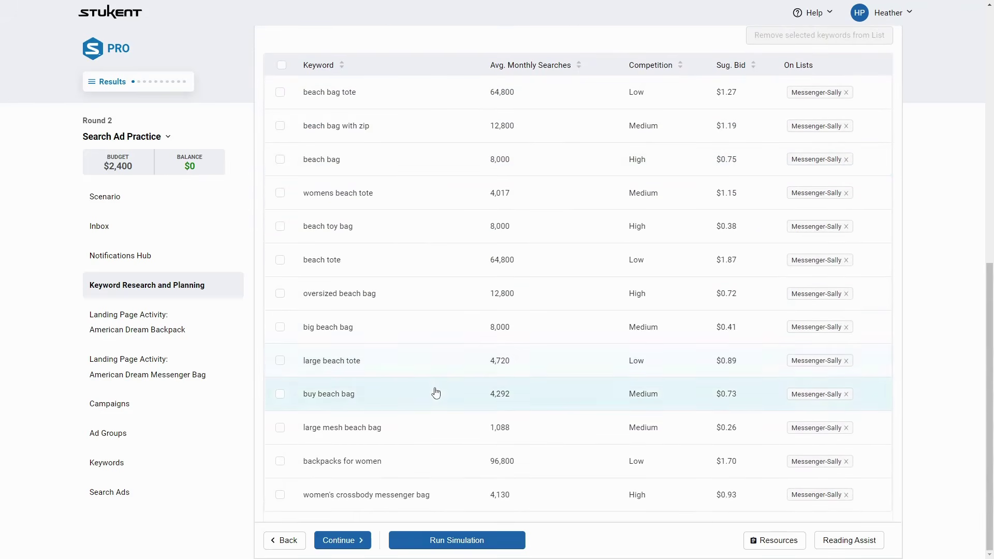
{"action": "scroll", "coordinate": [436, 394], "scroll_direction": "up", "scroll_amount": 5}
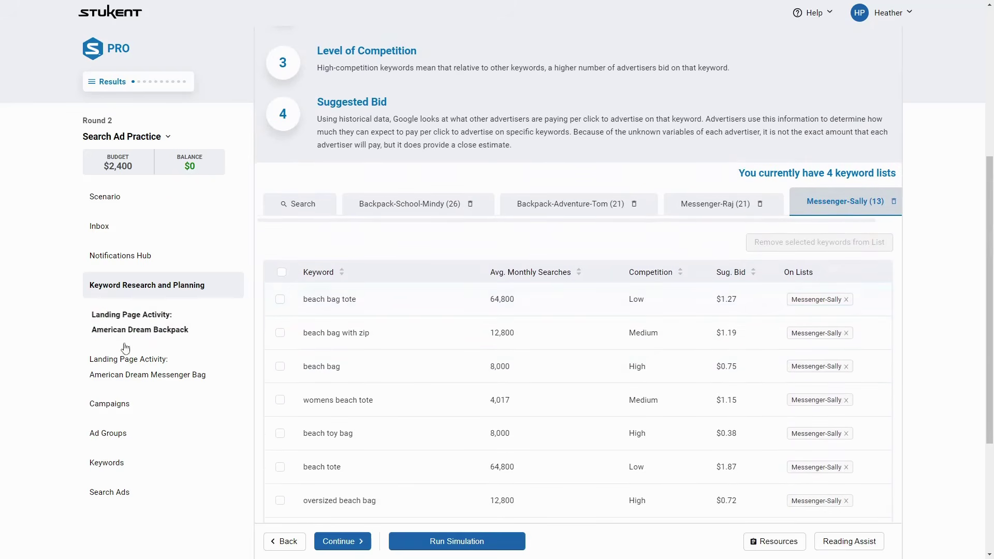
View the American Dream Backpack landing page activity and examine the Introduction to Search Ads results down to the ad totals by keyword
{"action": "left_click", "coordinate": [129, 332]}
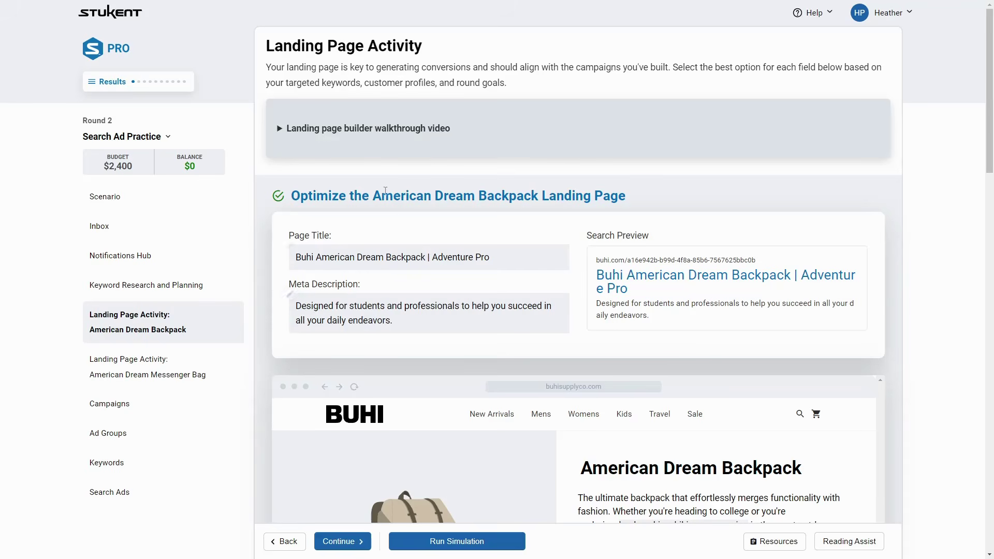
{"action": "left_click", "coordinate": [138, 86]}
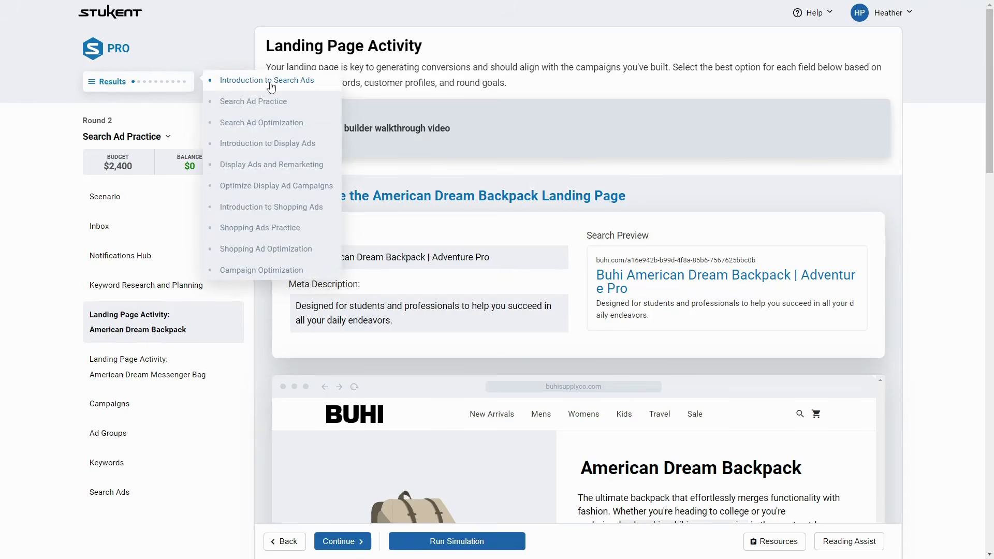
{"action": "left_click", "coordinate": [271, 85]}
{"action": "scroll", "coordinate": [567, 350], "scroll_direction": "down", "scroll_amount": 4}
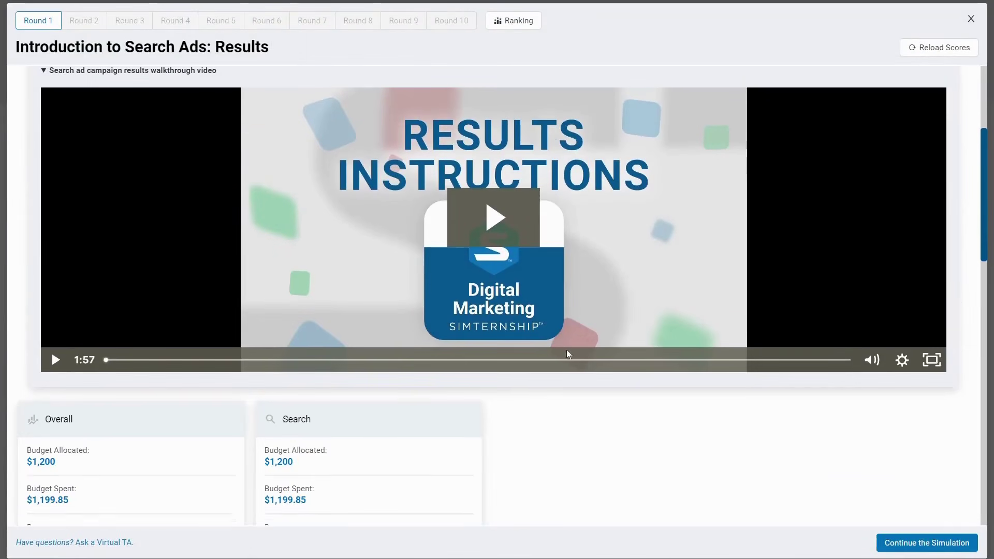
{"action": "scroll", "coordinate": [584, 411], "scroll_direction": "down", "scroll_amount": 12}
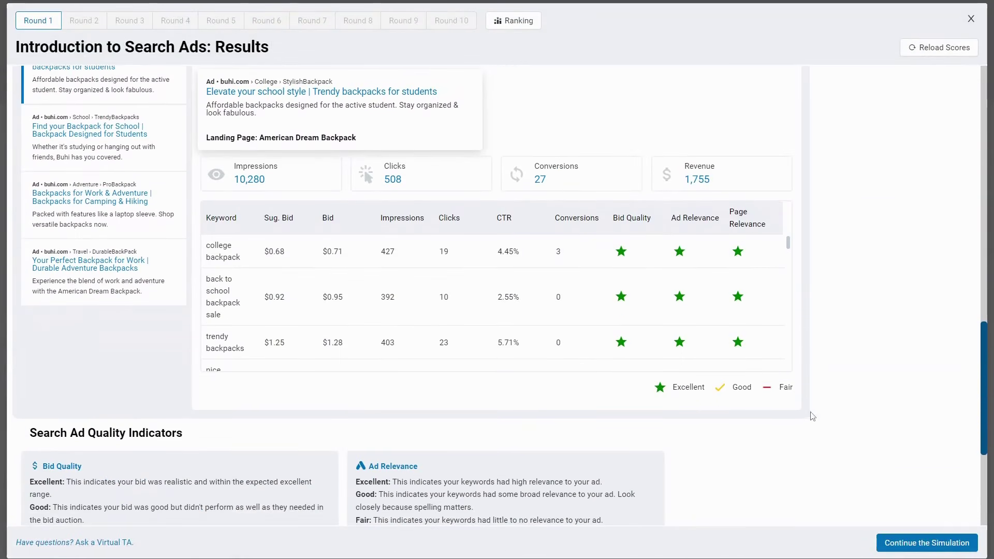
{"action": "scroll", "coordinate": [752, 425], "scroll_direction": "up", "scroll_amount": 1}
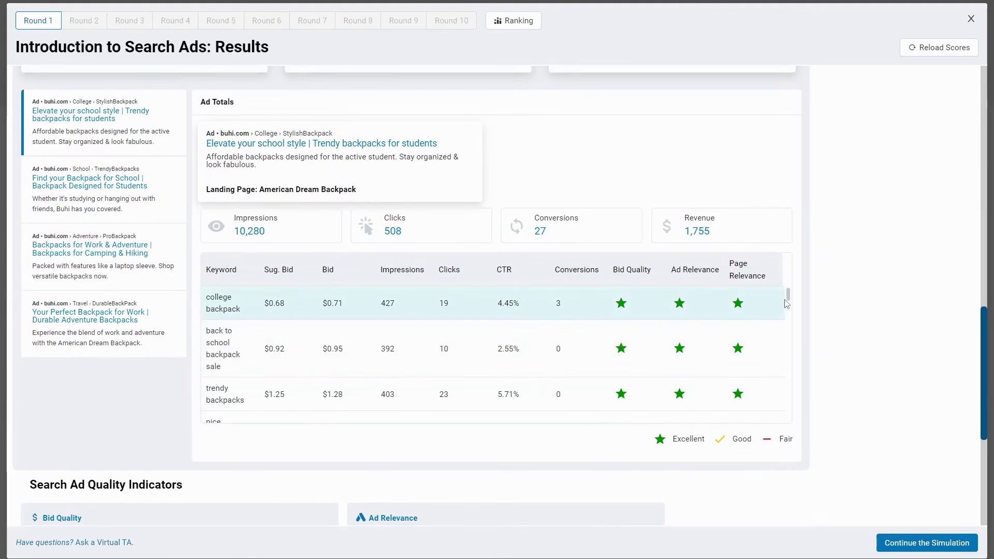
Examine the keyword results of the "Elevate your school style" ad and the Search Ad Quality Indicators explanations
{"action": "scroll", "coordinate": [776, 337], "scroll_direction": "down", "scroll_amount": 3}
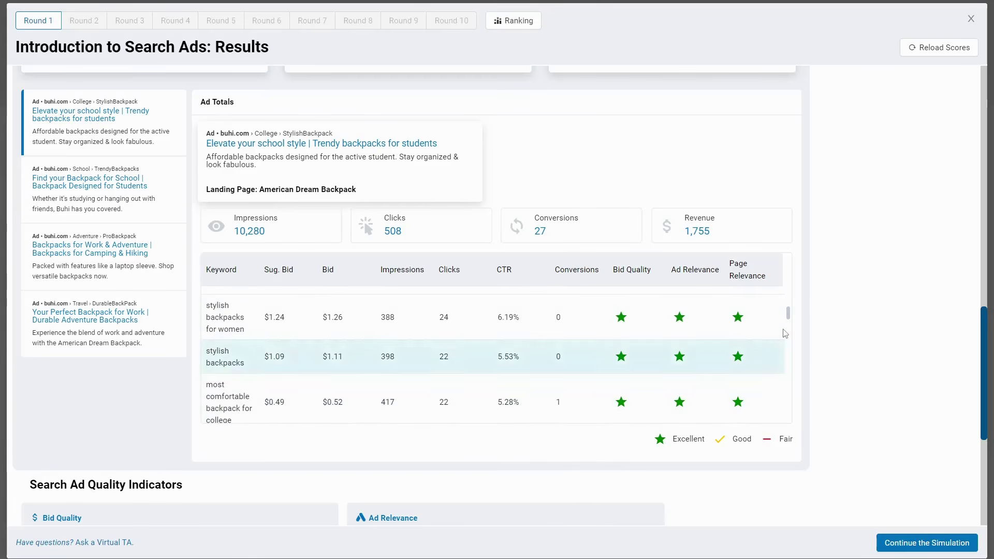
{"action": "scroll", "coordinate": [358, 336], "scroll_direction": "down", "scroll_amount": 5}
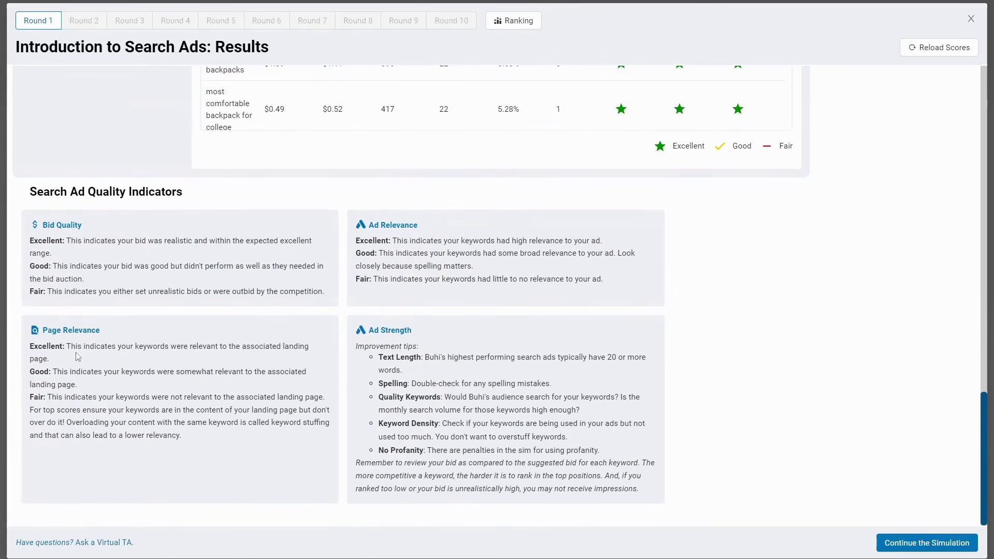
{"action": "scroll", "coordinate": [260, 457], "scroll_direction": "up", "scroll_amount": 5}
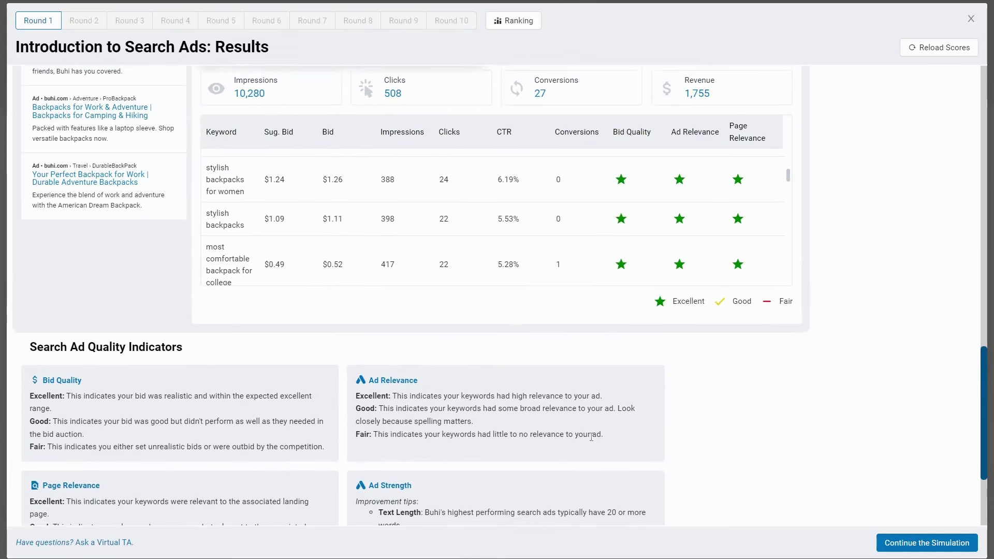
{"action": "scroll", "coordinate": [766, 290], "scroll_direction": "up", "scroll_amount": 1}
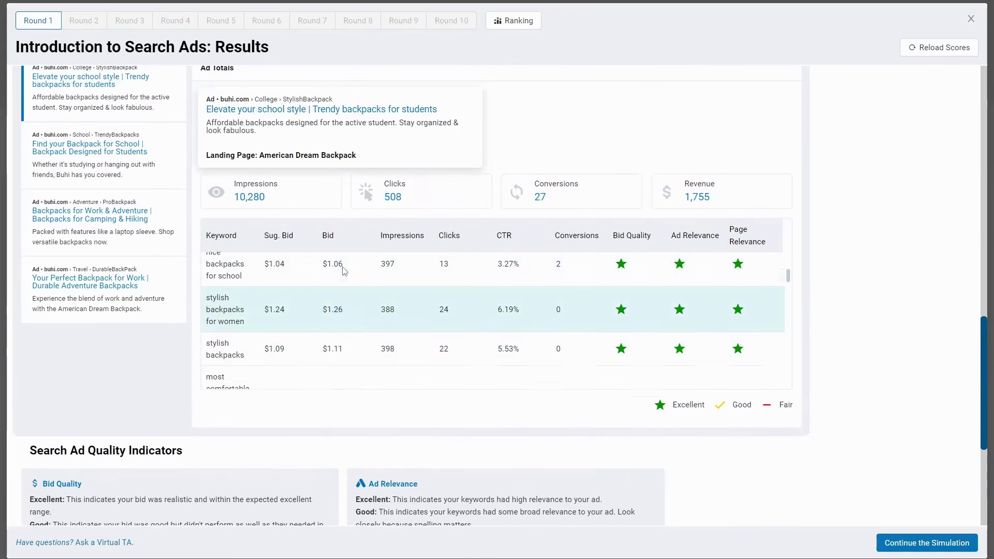
Compare the ad totals and keyword results of the other three backpack ads, reread the quality indicators, and close the results
{"action": "left_click", "coordinate": [119, 156]}
{"action": "left_click_drag", "start_coordinate": [788, 266], "coordinate": [810, 260]}
{"action": "left_click", "coordinate": [146, 238]}
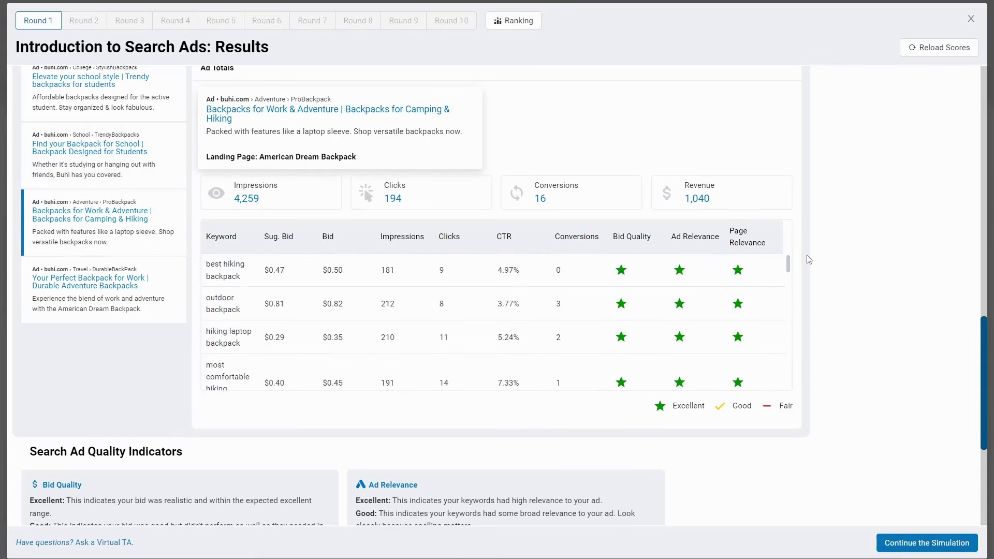
{"action": "left_click", "coordinate": [155, 305]}
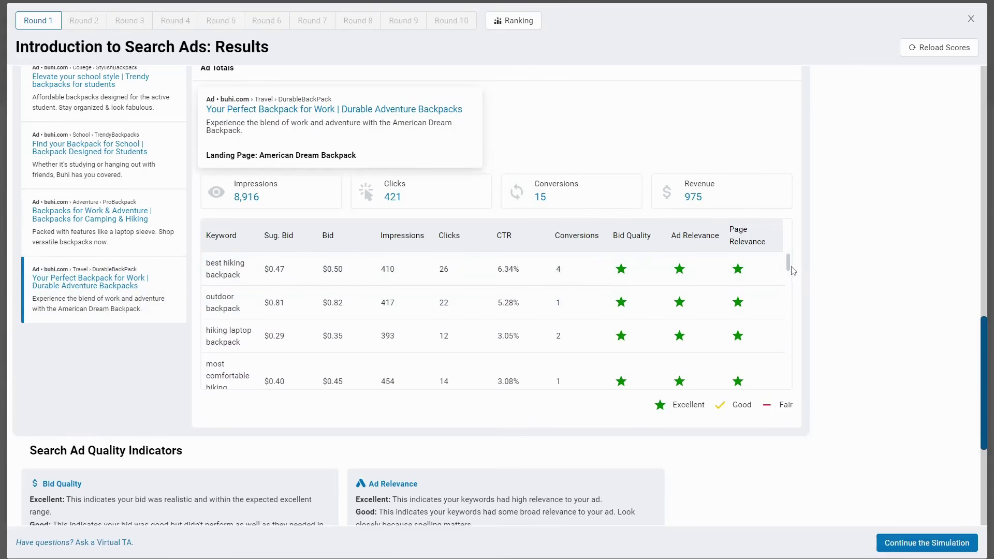
{"action": "left_click_drag", "start_coordinate": [792, 272], "coordinate": [791, 386]}
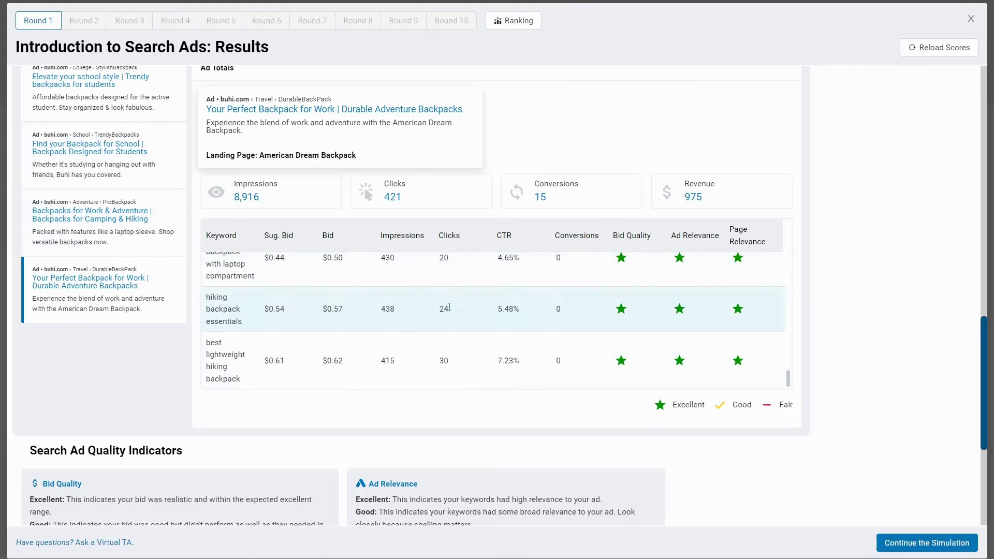
{"action": "scroll", "coordinate": [670, 358], "scroll_direction": "down", "scroll_amount": 5}
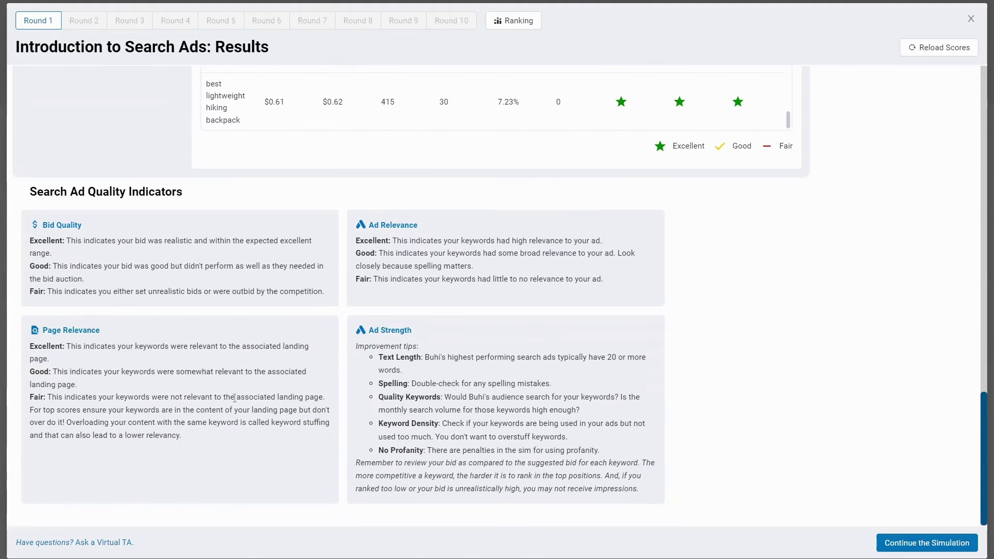
{"action": "left_click", "coordinate": [971, 19]}
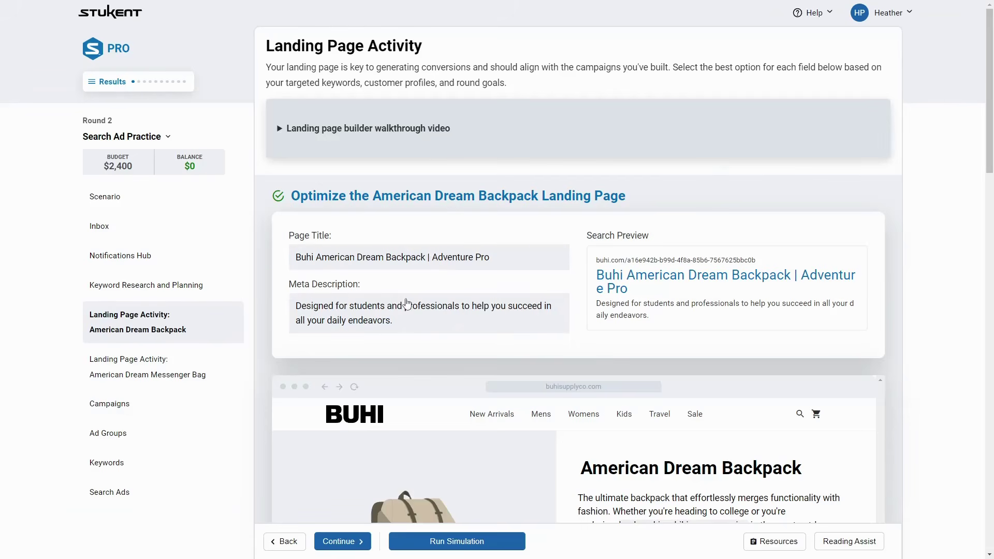
Compare the American Dream Backpack landing page's title and description with the keywords in the Backpack-School-Mindy list
{"action": "scroll", "coordinate": [439, 345], "scroll_direction": "down", "scroll_amount": 3}
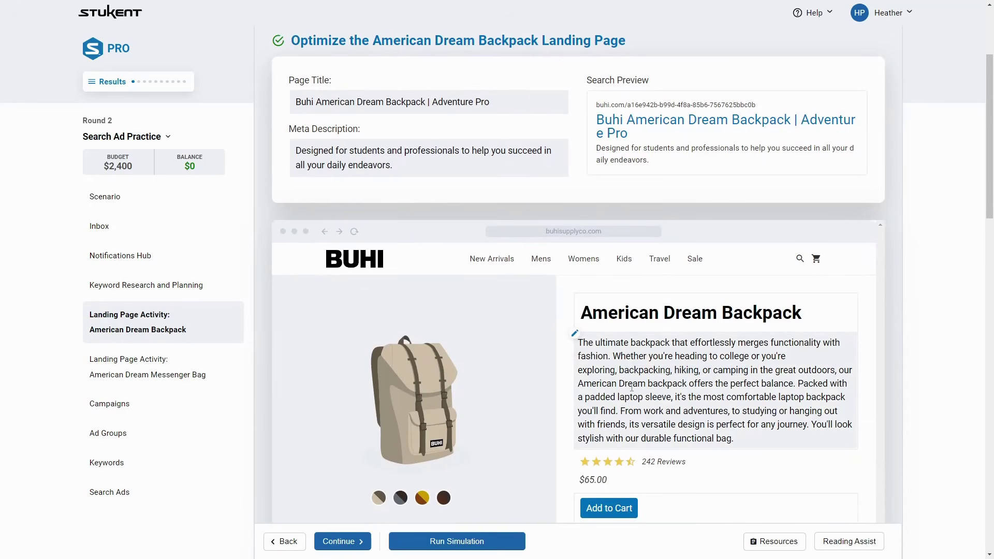
{"action": "scroll", "coordinate": [632, 388], "scroll_direction": "up", "scroll_amount": 1}
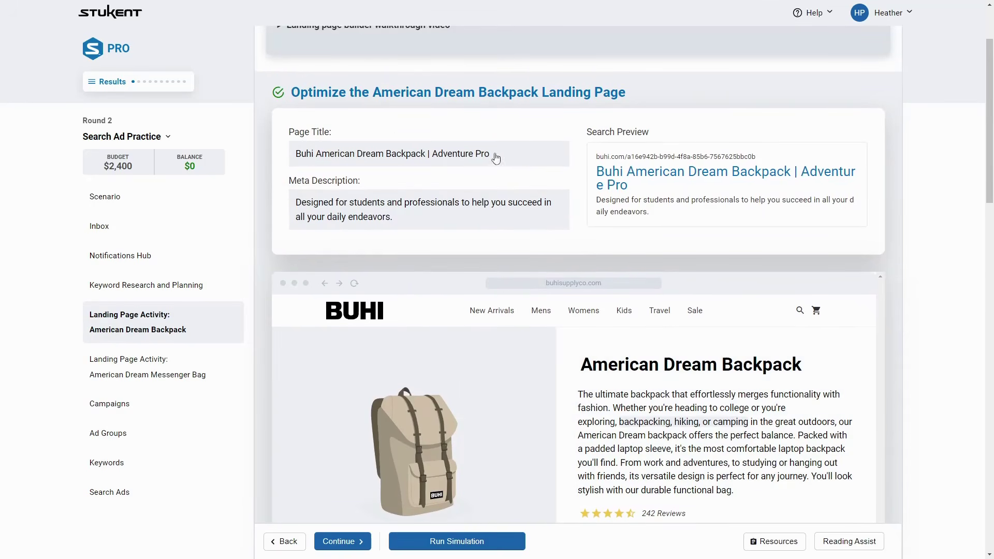
{"action": "left_click", "coordinate": [138, 291]}
{"action": "scroll", "coordinate": [417, 289], "scroll_direction": "down", "scroll_amount": 4}
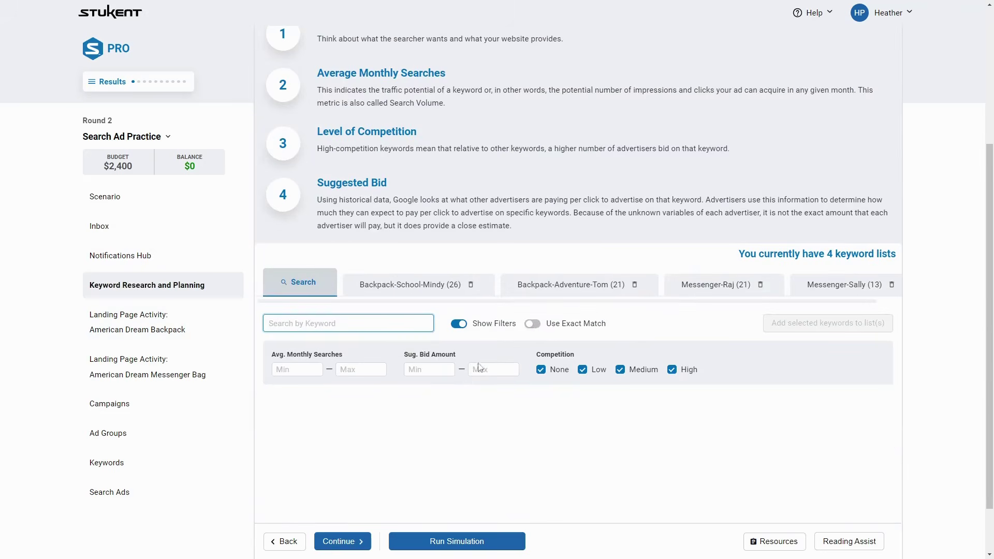
{"action": "left_click", "coordinate": [417, 286]}
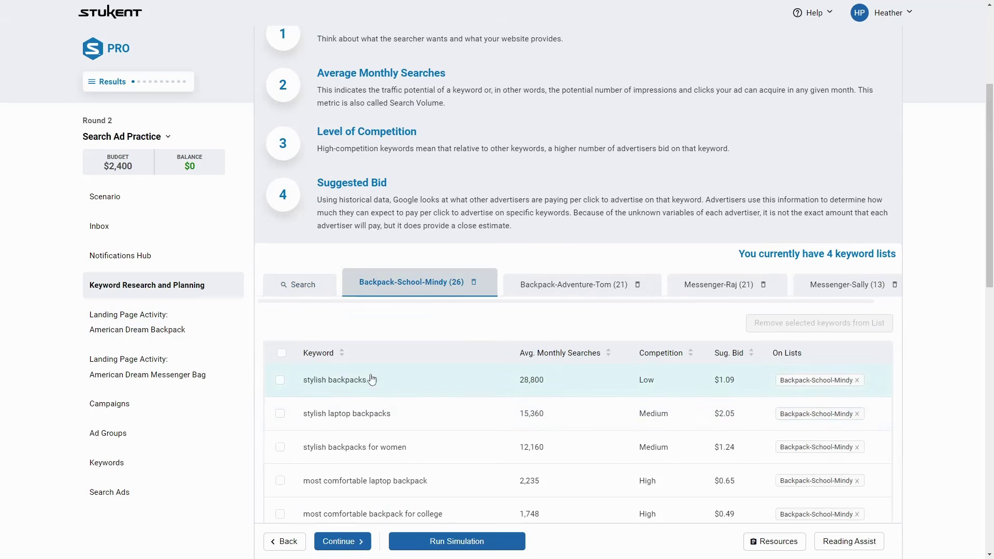
{"action": "left_click", "coordinate": [137, 322]}
{"action": "scroll", "coordinate": [521, 326], "scroll_direction": "down", "scroll_amount": 5}
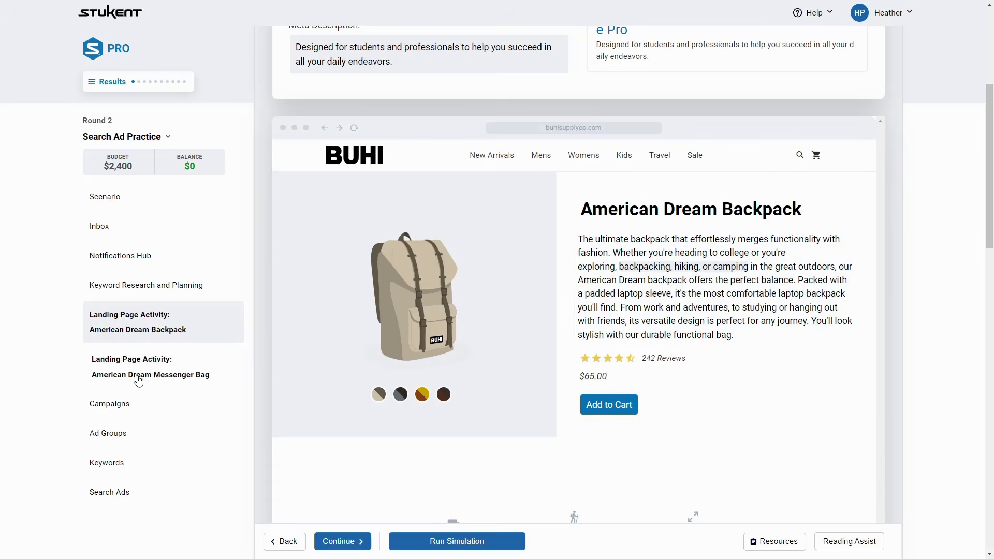
Examine the American Dream Messenger Bag landing page's title and meta description, and consult the keyword lists in Keyword Research and Planning
{"action": "left_click", "coordinate": [171, 369]}
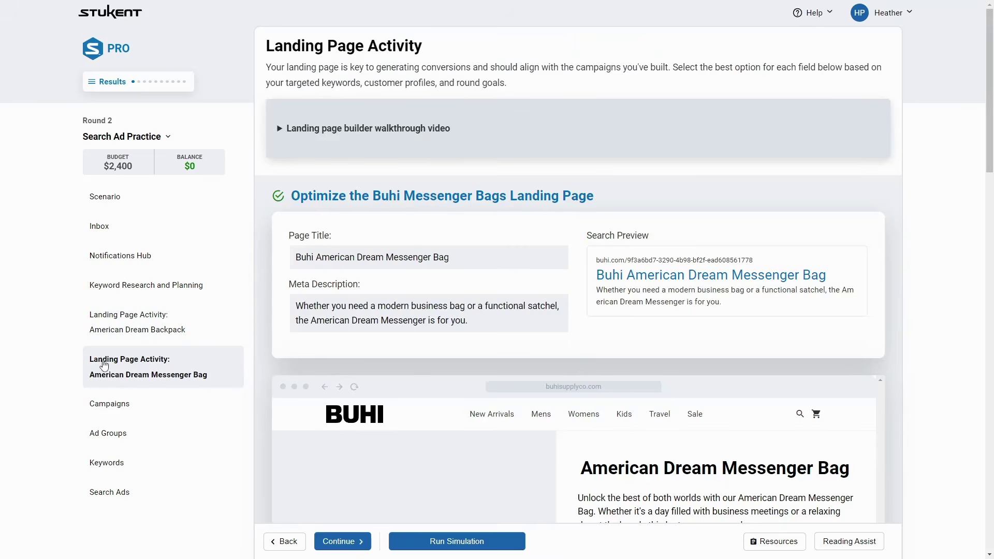
{"action": "scroll", "coordinate": [449, 356], "scroll_direction": "down", "scroll_amount": 1}
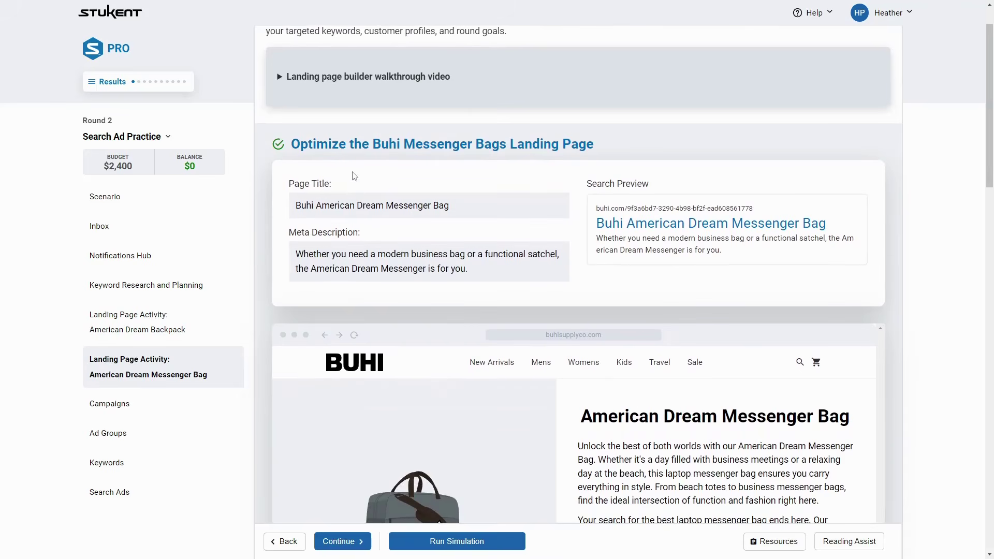
{"action": "left_click", "coordinate": [346, 207]}
{"action": "left_click", "coordinate": [409, 206]}
{"action": "left_click", "coordinate": [136, 292]}
{"action": "scroll", "coordinate": [775, 257], "scroll_direction": "down", "scroll_amount": 3}
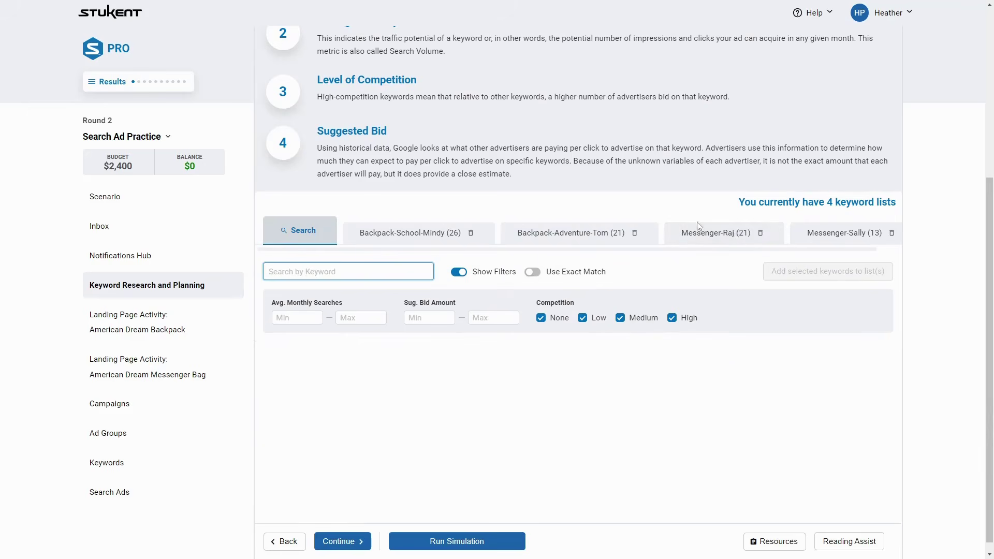
Review the messenger bag landing page's product description and view the alternative options for the "Fits all your essentials" highlight
{"action": "left_click", "coordinate": [136, 367]}
{"action": "scroll", "coordinate": [543, 335], "scroll_direction": "down", "scroll_amount": 4}
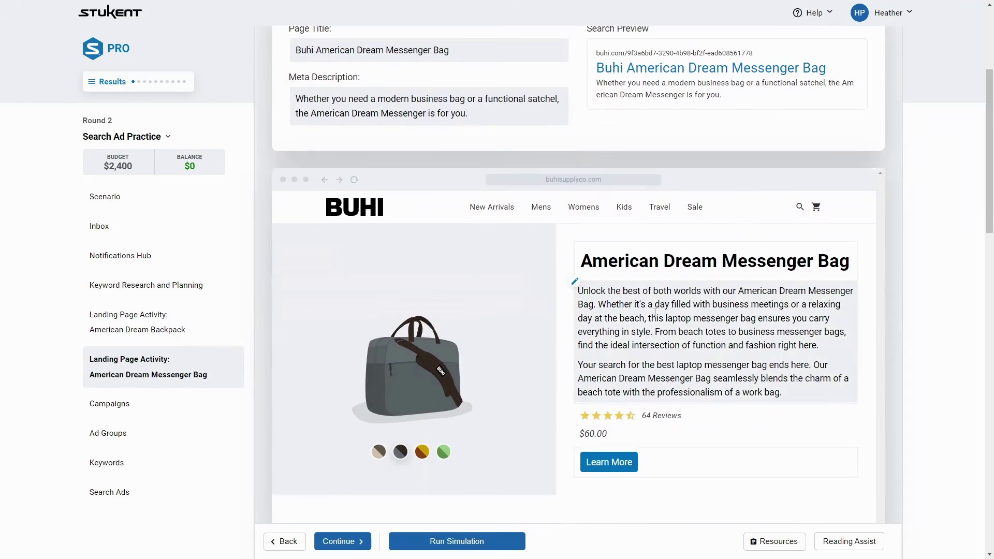
{"action": "scroll", "coordinate": [619, 361], "scroll_direction": "down", "scroll_amount": 6}
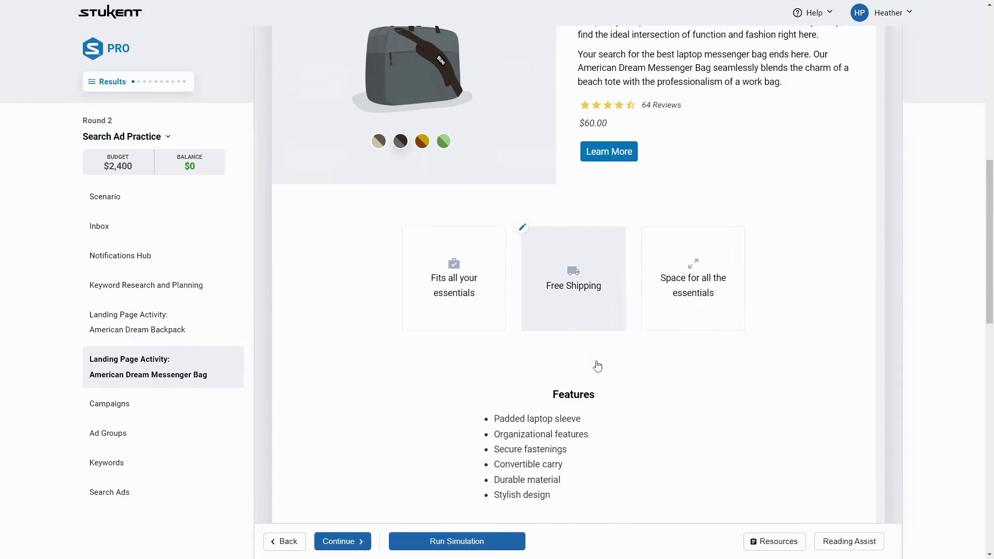
{"action": "left_click", "coordinate": [449, 286]}
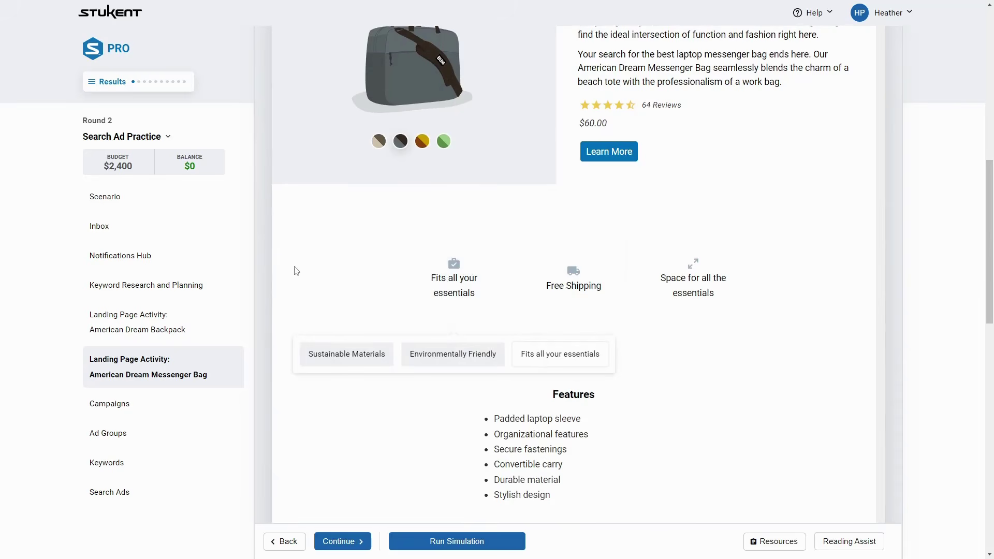
{"action": "left_click", "coordinate": [342, 274]}
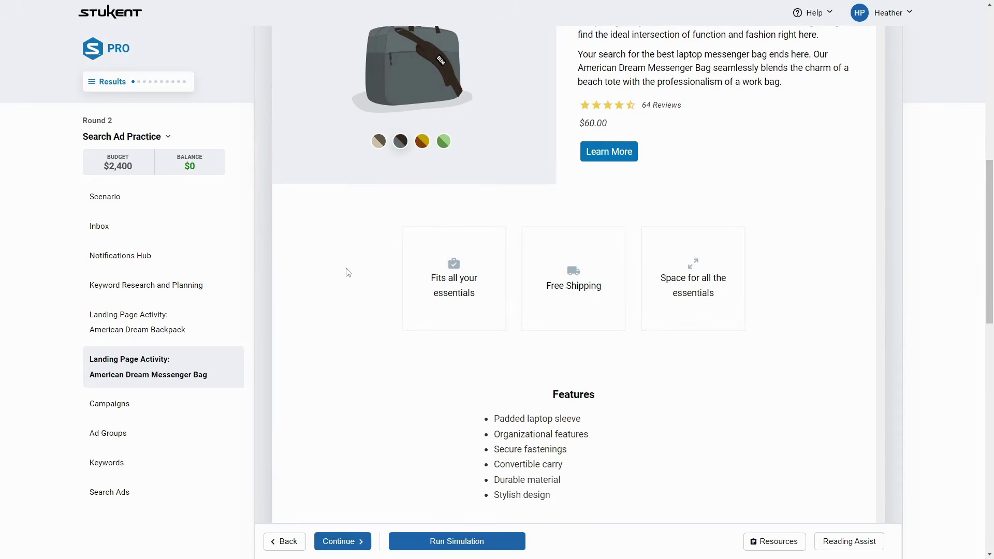
Look through the messenger bag landing page's features and customer reviews down to the footer, and return to the page title
{"action": "scroll", "coordinate": [560, 285], "scroll_direction": "down", "scroll_amount": 4}
{"action": "scroll", "coordinate": [569, 289], "scroll_direction": "down", "scroll_amount": 3}
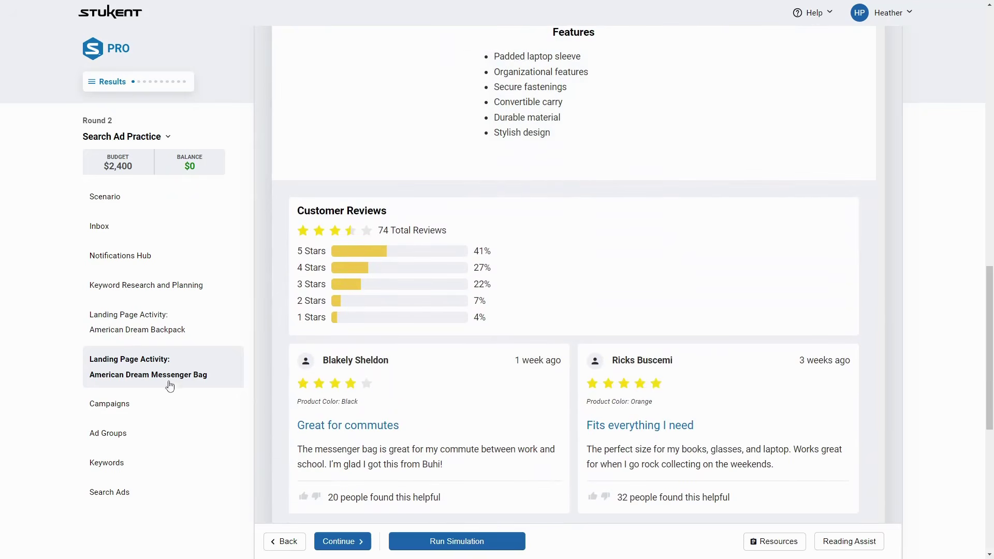
{"action": "scroll", "coordinate": [493, 405], "scroll_direction": "down", "scroll_amount": 2}
{"action": "scroll", "coordinate": [494, 406], "scroll_direction": "down", "scroll_amount": 5}
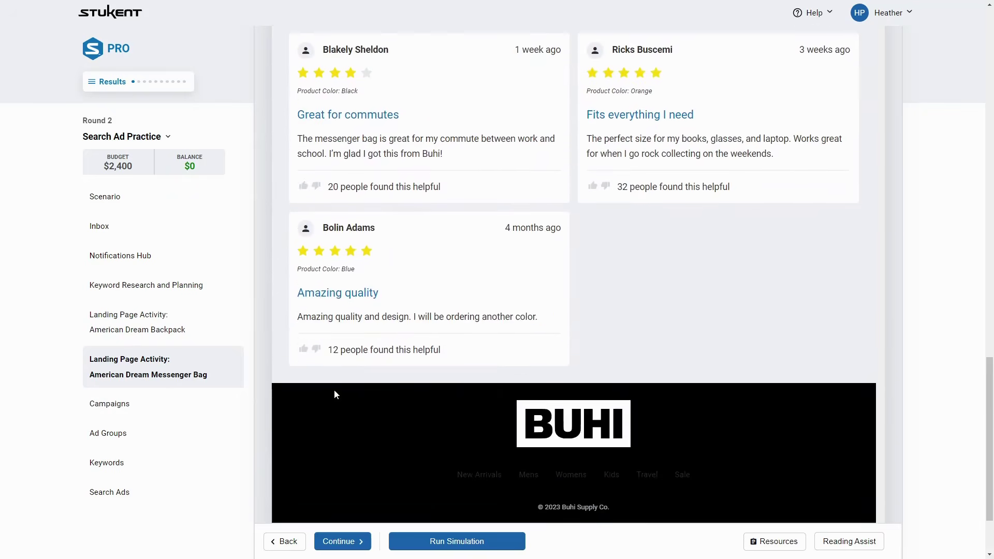
{"action": "scroll", "coordinate": [642, 360], "scroll_direction": "up", "scroll_amount": 5}
{"action": "scroll", "coordinate": [642, 360], "scroll_direction": "up", "scroll_amount": 15}
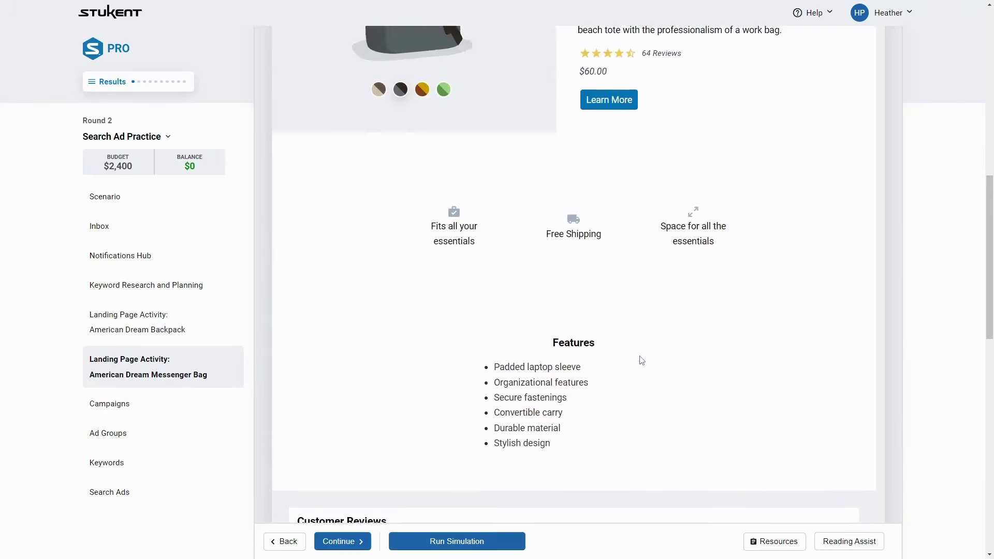
{"action": "scroll", "coordinate": [471, 232], "scroll_direction": "up", "scroll_amount": 2}
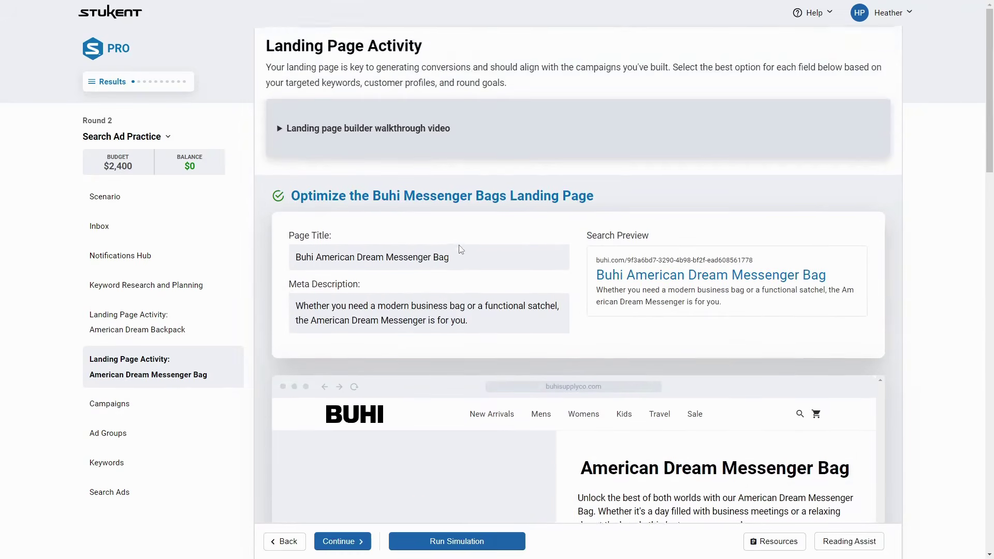
Review the Backpack-Search and Messenger-Search campaigns' budgets and default CPC against the round's total budget and balance
{"action": "left_click", "coordinate": [150, 414]}
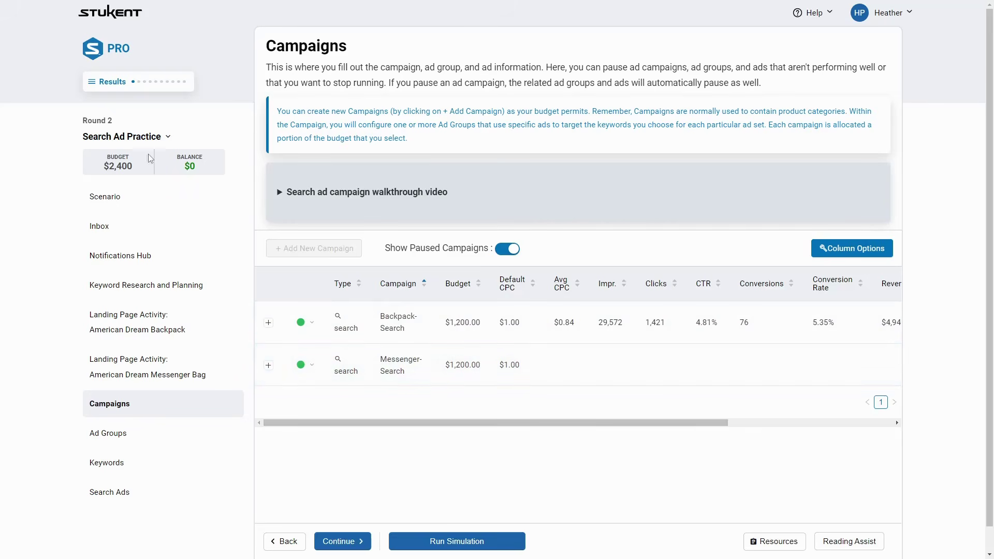
{"action": "mouse_move", "coordinate": [153, 143]}
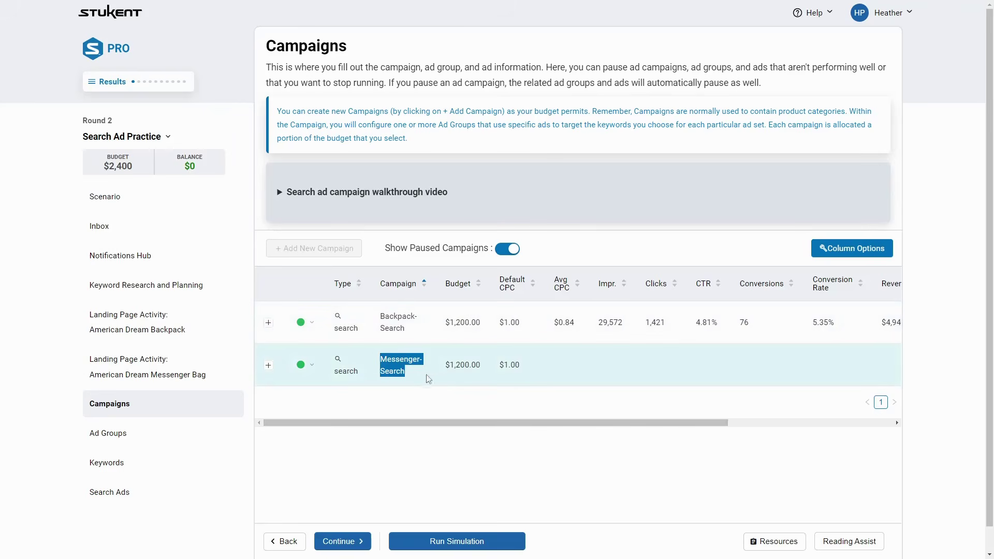
{"action": "left_click_drag", "start_coordinate": [420, 381], "coordinate": [536, 370]}
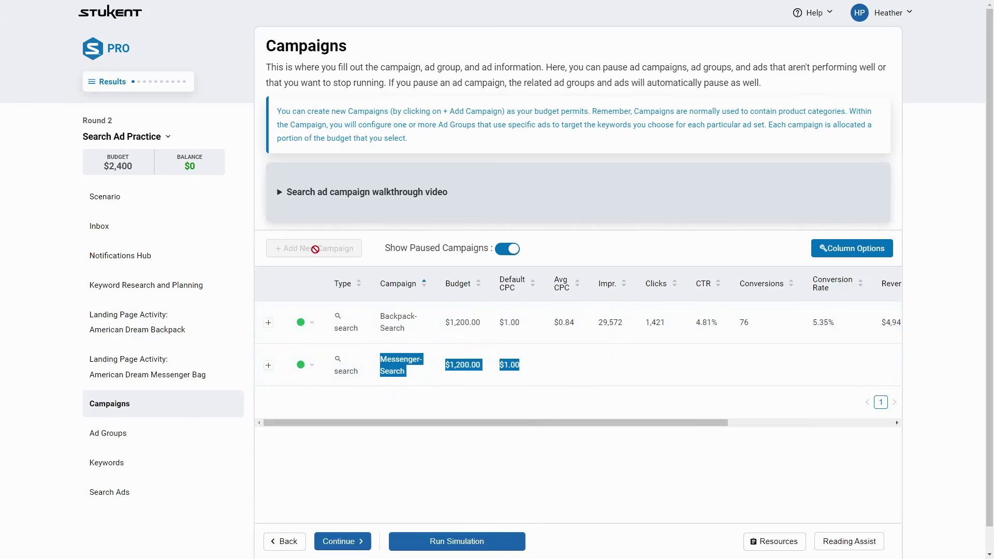
{"action": "left_click_drag", "start_coordinate": [199, 171], "coordinate": [116, 156]}
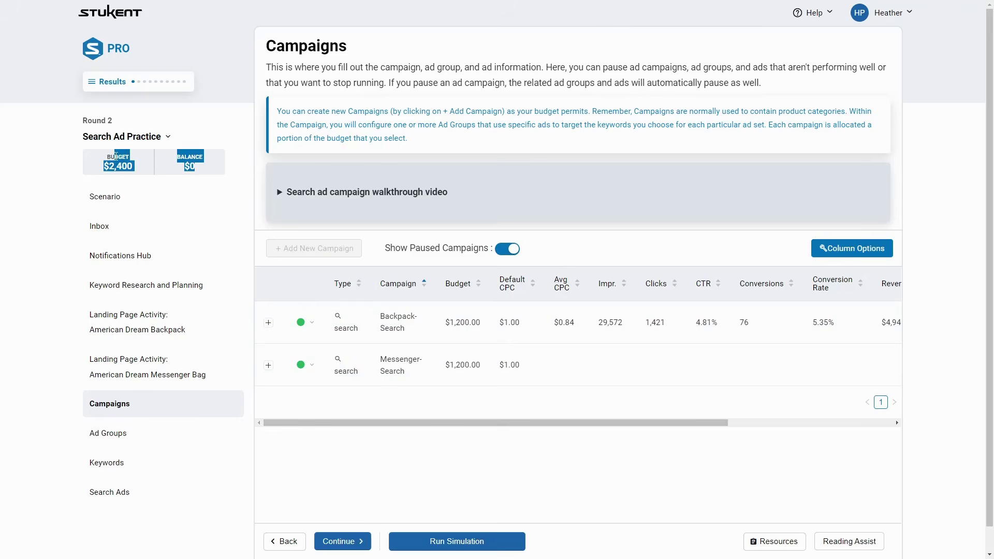
{"action": "left_click", "coordinate": [116, 156]}
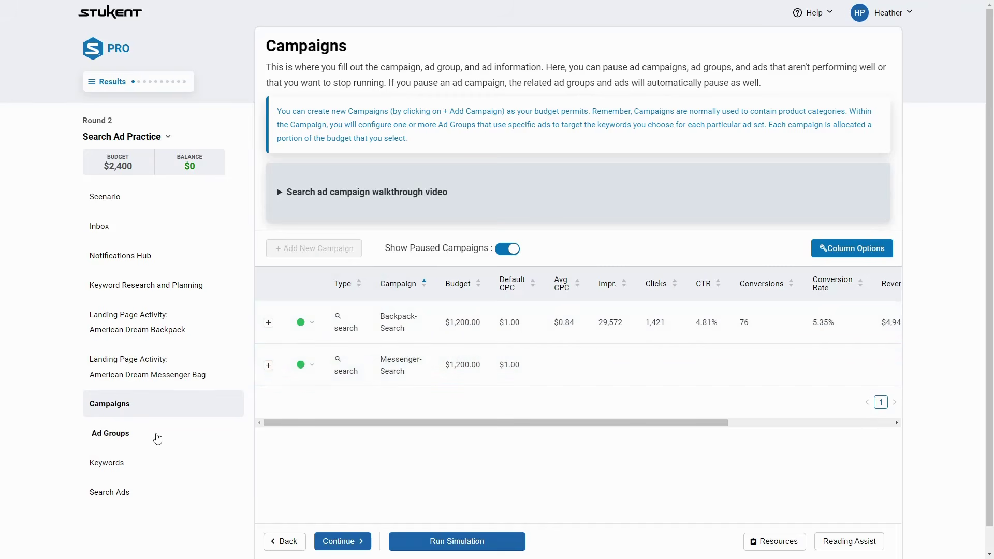
{"action": "left_click", "coordinate": [268, 368]}
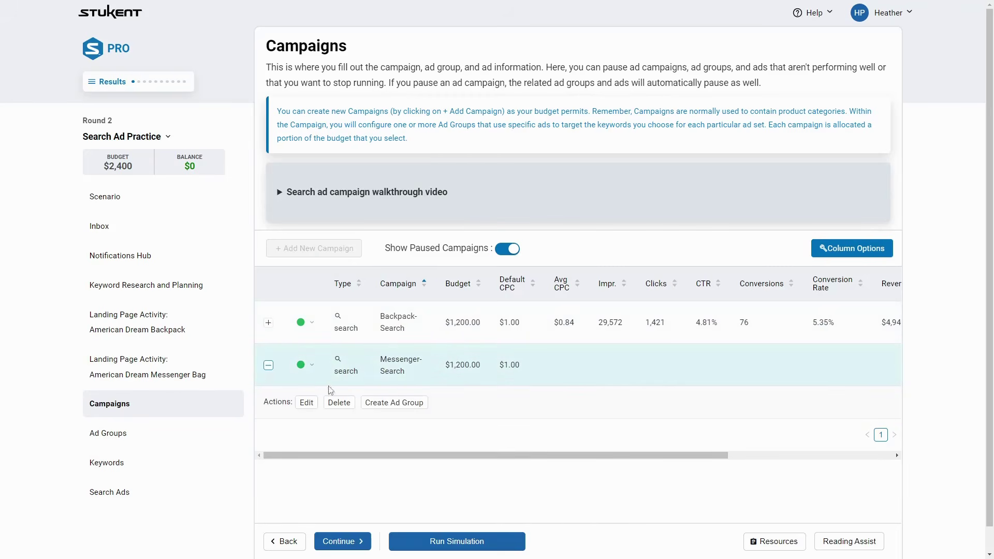
{"action": "left_click", "coordinate": [408, 406]}
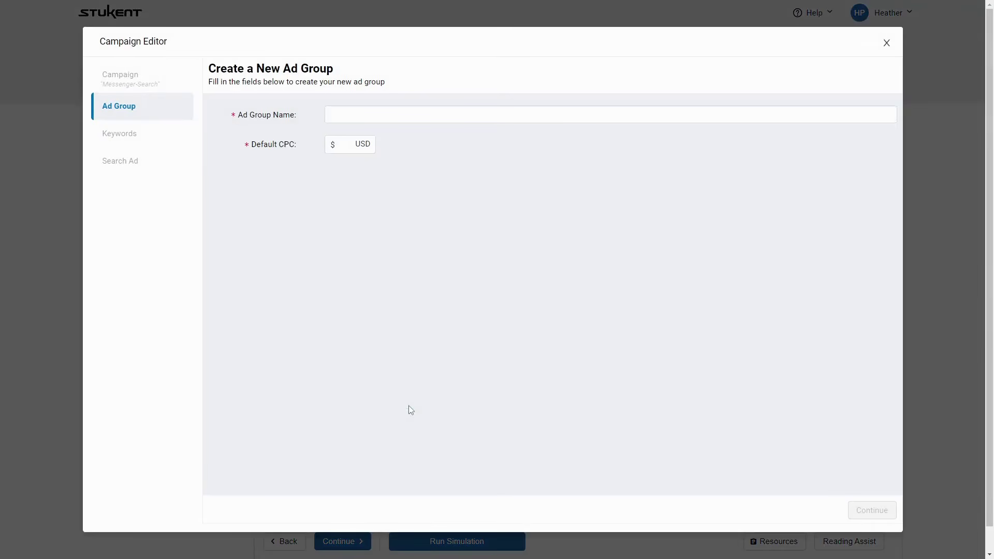
{"action": "left_click", "coordinate": [887, 43]}
{"action": "left_click", "coordinate": [568, 130]}
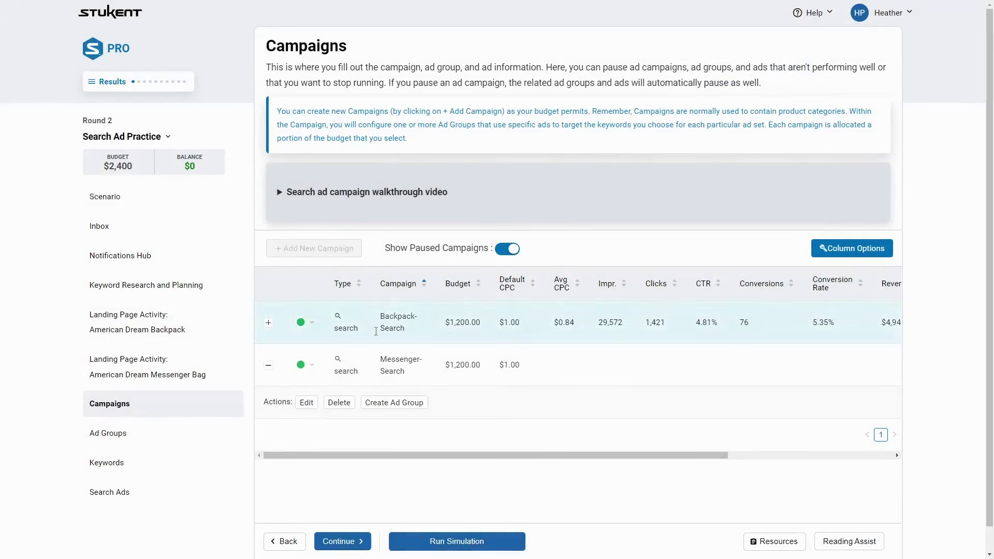
Start a new search ad for the Messenger-Raj ad group, view the available Final URL options, and close the editor without creating it
{"action": "left_click", "coordinate": [166, 449]}
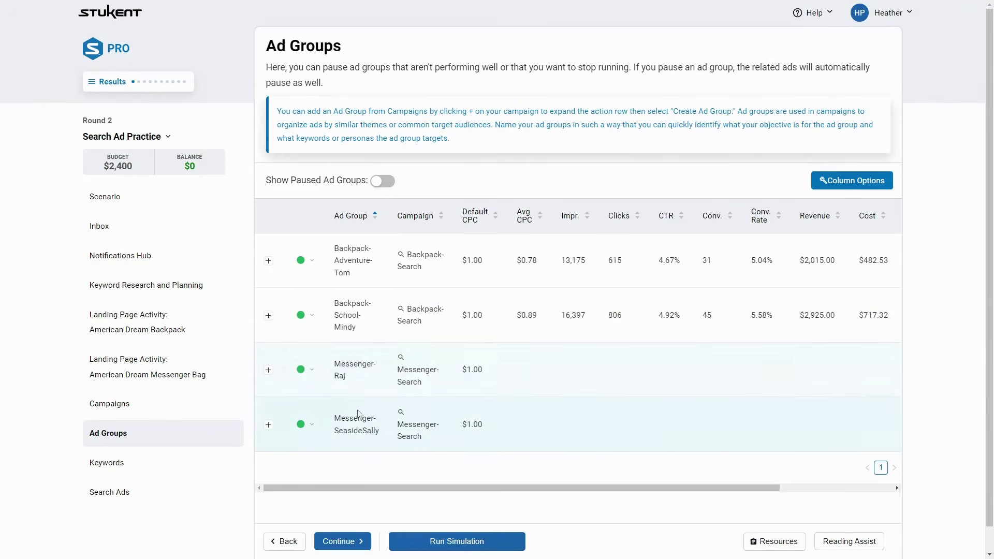
{"action": "left_click", "coordinate": [268, 370]}
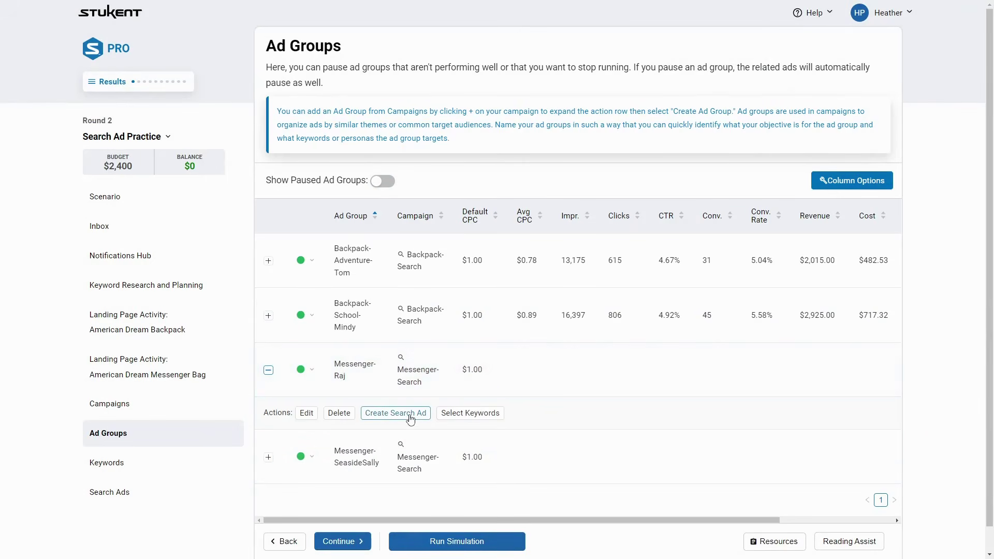
{"action": "left_click", "coordinate": [409, 418]}
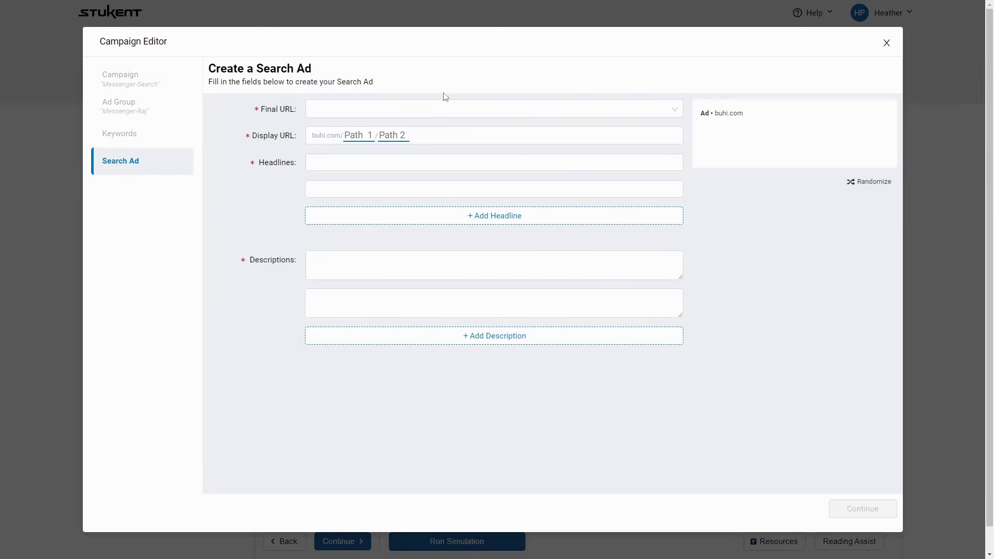
{"action": "left_click", "coordinate": [442, 109]}
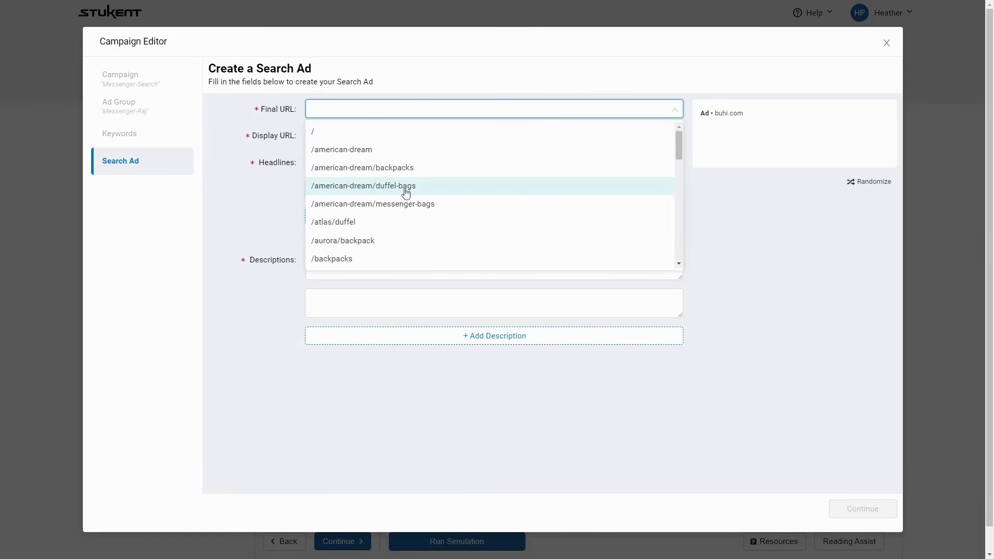
{"action": "left_click", "coordinate": [888, 46]}
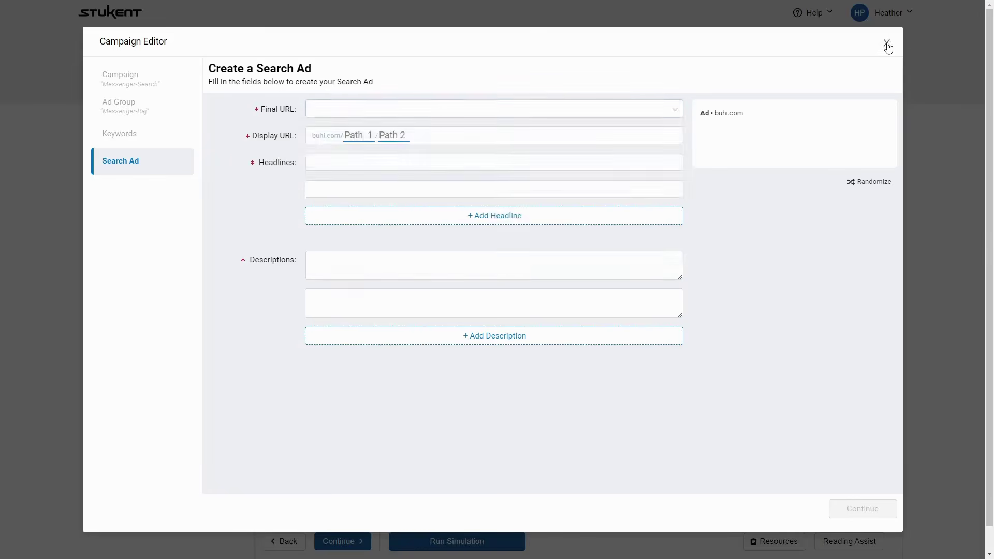
{"action": "left_click", "coordinate": [887, 45]}
{"action": "left_click", "coordinate": [573, 127]}
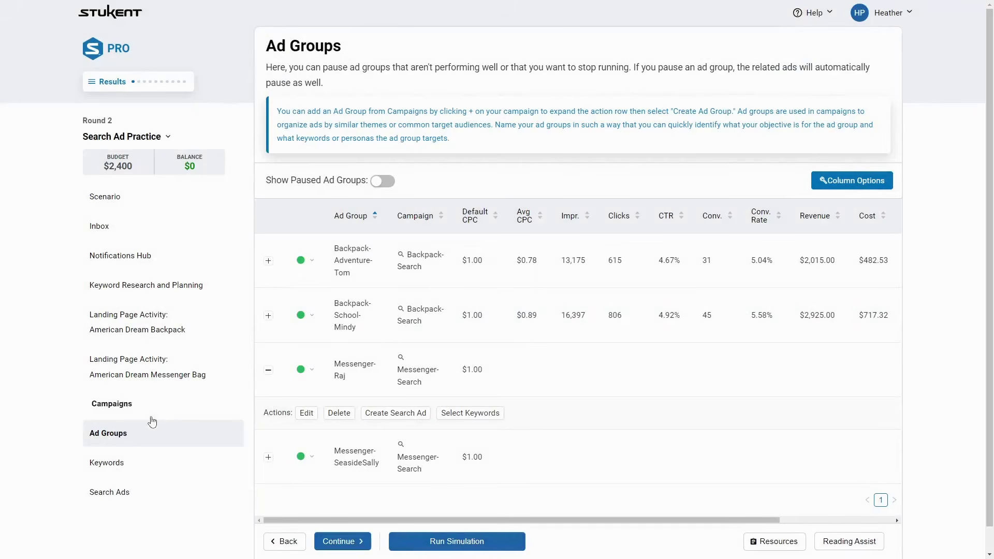
Sort the campaign keywords by impressions from highest to lowest and view the status options for "best cheap hiking backpack"
{"action": "left_click", "coordinate": [165, 473]}
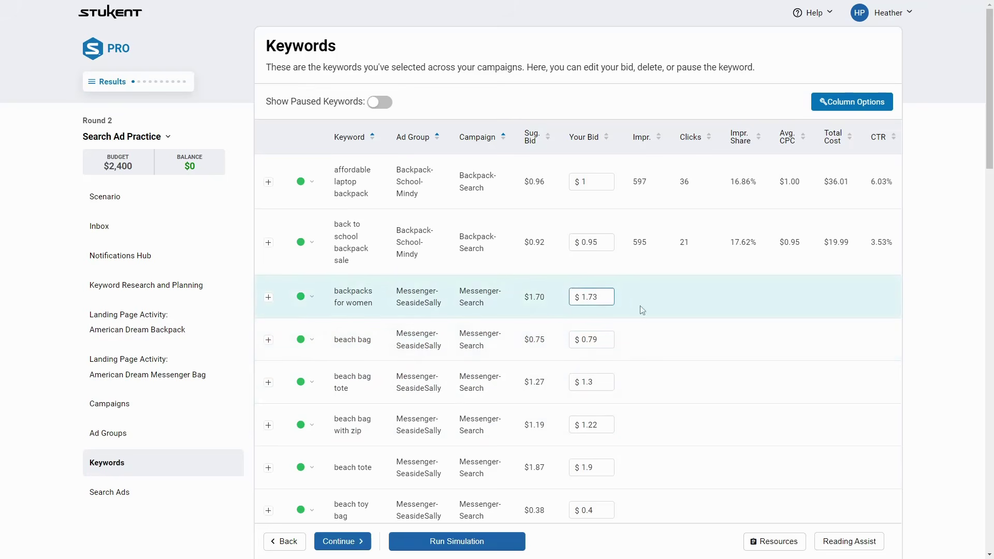
{"action": "left_click", "coordinate": [659, 136]}
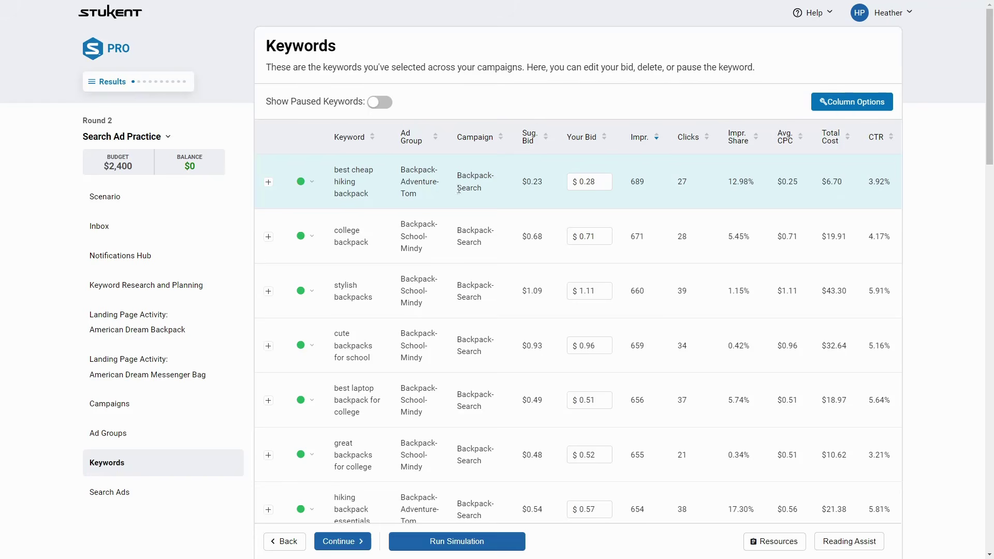
{"action": "left_click", "coordinate": [311, 182]}
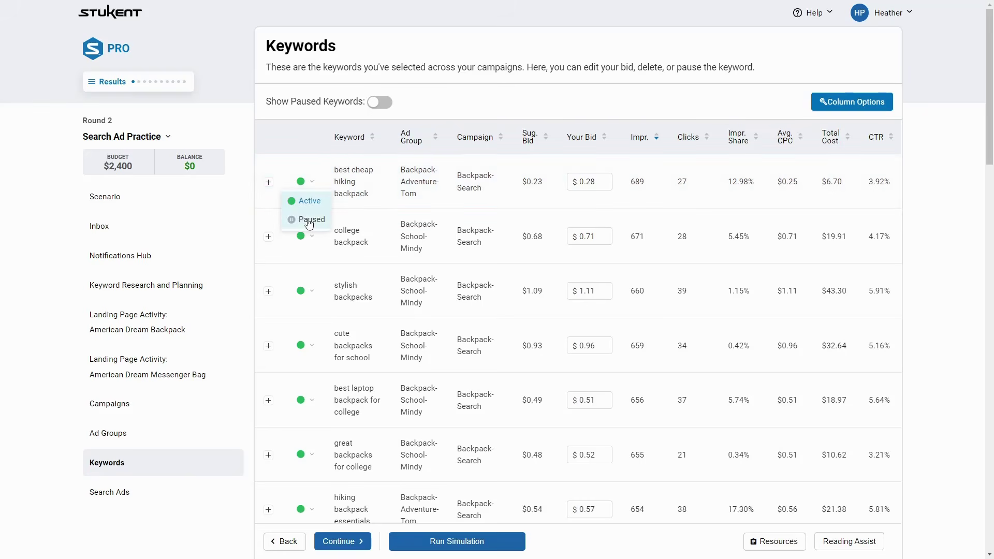
Sort the keywords by CTR in ascending order and look through the first page and a further page of the list
{"action": "left_click", "coordinate": [876, 137]}
{"action": "scroll", "coordinate": [869, 259], "scroll_direction": "down", "scroll_amount": 10}
{"action": "scroll", "coordinate": [869, 286], "scroll_direction": "down", "scroll_amount": 10}
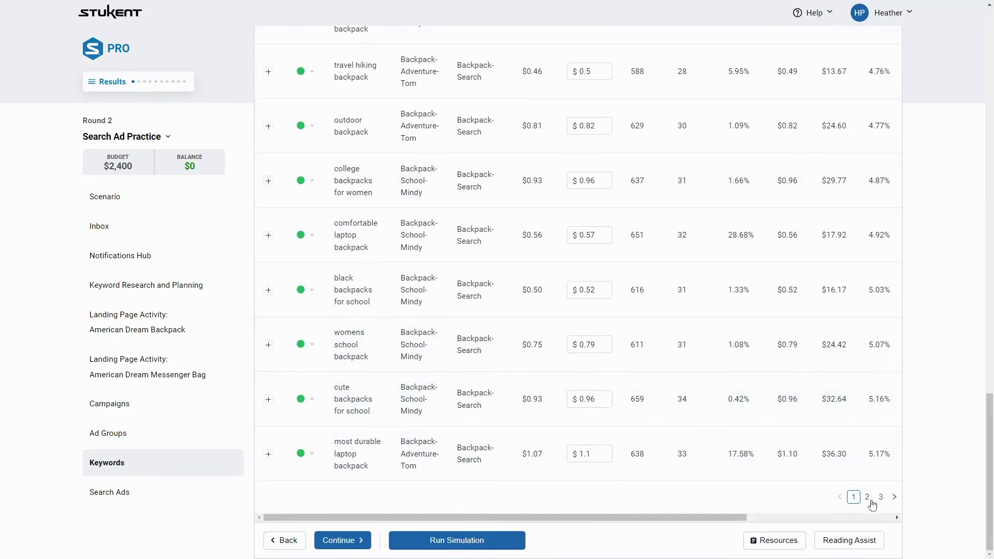
{"action": "left_click", "coordinate": [881, 497]}
{"action": "scroll", "coordinate": [843, 429], "scroll_direction": "up", "scroll_amount": 10}
{"action": "scroll", "coordinate": [843, 418], "scroll_direction": "up", "scroll_amount": 10}
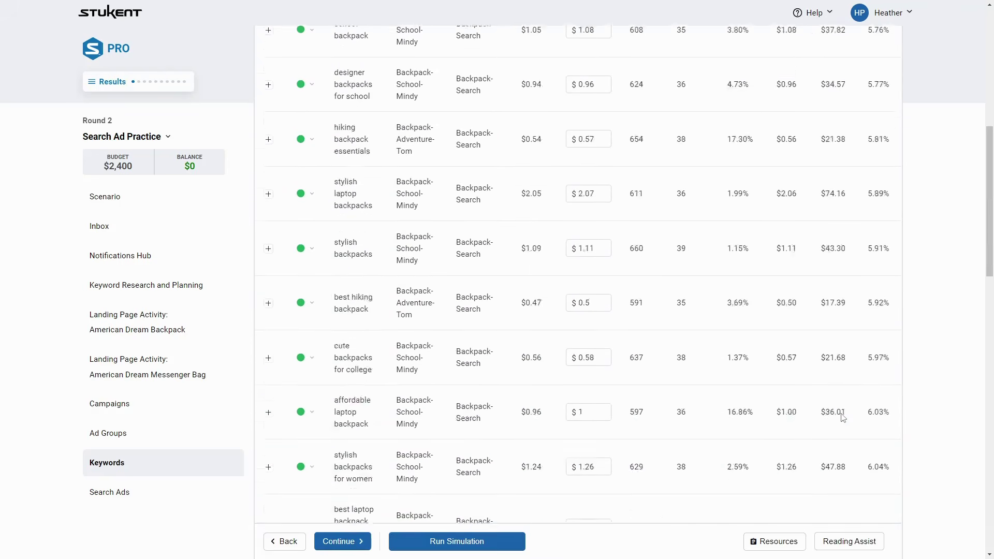
{"action": "scroll", "coordinate": [843, 417], "scroll_direction": "up", "scroll_amount": 2}
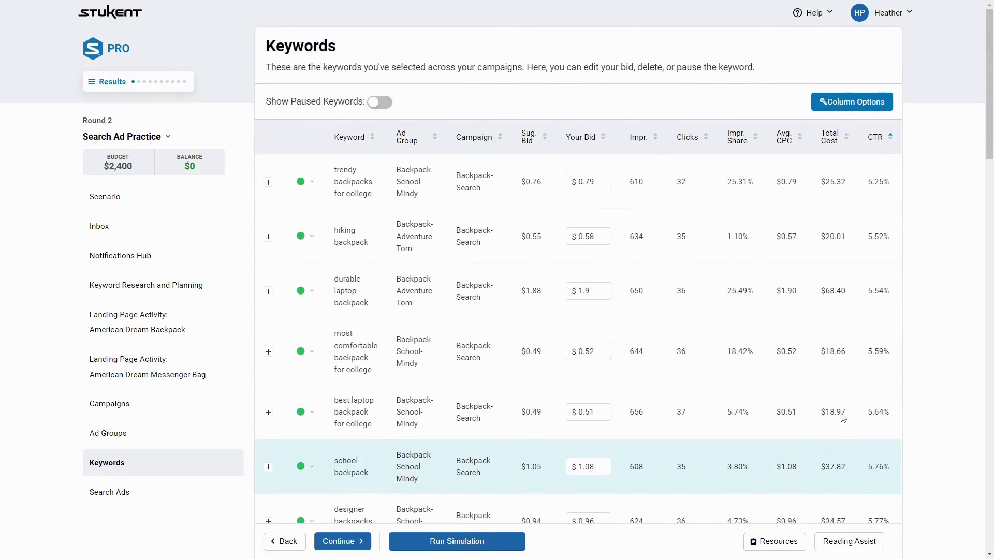
Check the keyword table's visible columns, keep the current selection, and review the keywords' cost, conversion rate, profits and CPA
{"action": "left_click", "coordinate": [838, 104]}
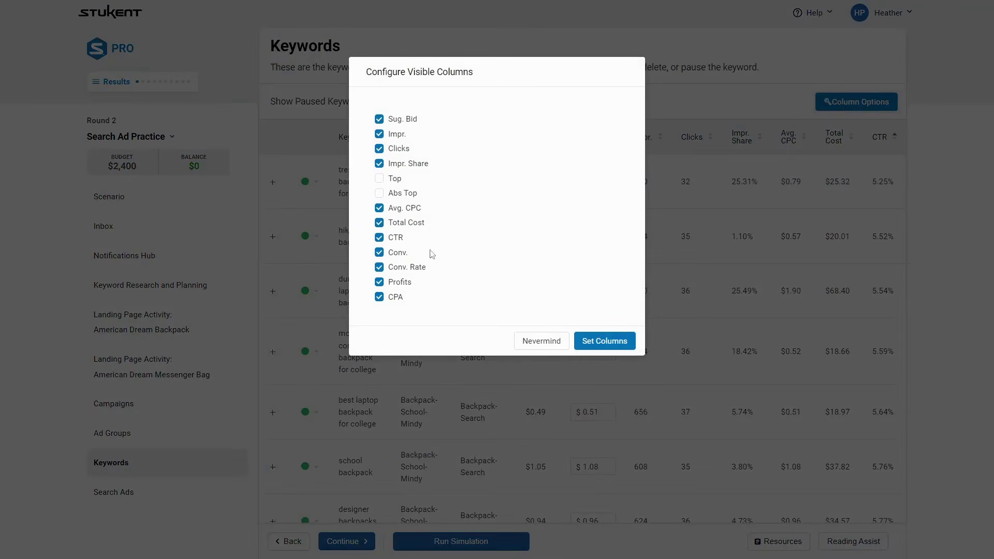
{"action": "left_click", "coordinate": [608, 340]}
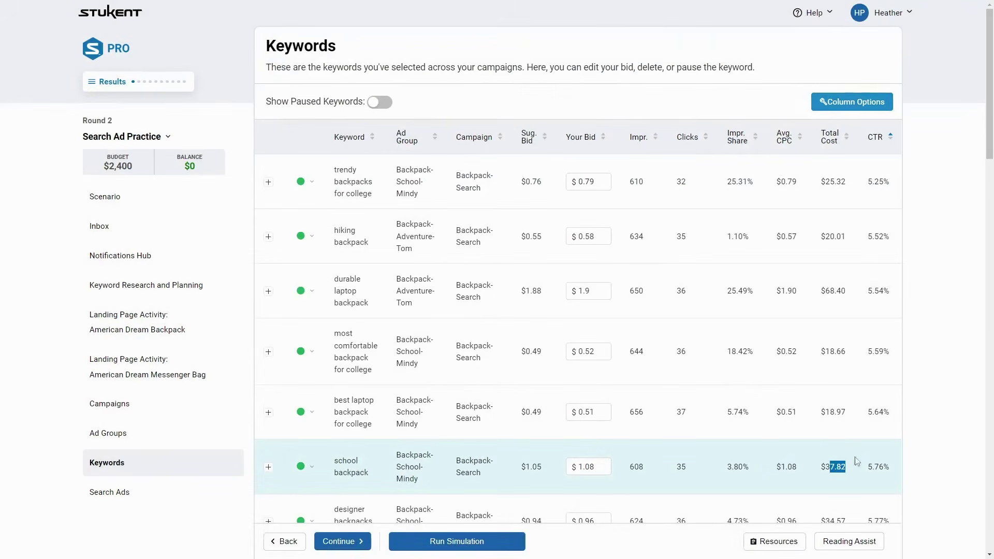
{"action": "left_click_drag", "start_coordinate": [835, 466], "coordinate": [932, 468]}
{"action": "left_click", "coordinate": [856, 356]}
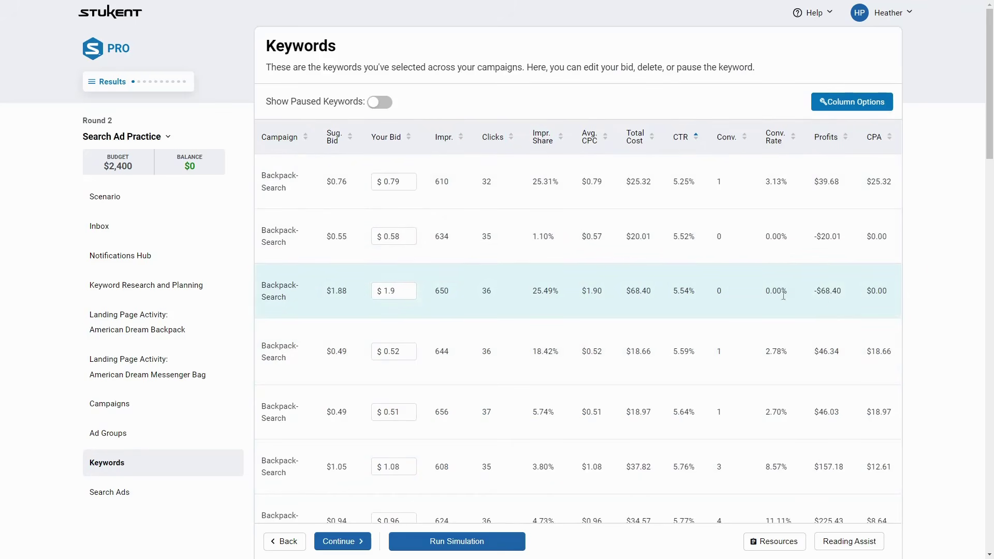
{"action": "left_click_drag", "start_coordinate": [842, 292], "coordinate": [807, 299]}
{"action": "left_click_drag", "start_coordinate": [648, 291], "coordinate": [345, 285]}
{"action": "left_click", "coordinate": [344, 290]}
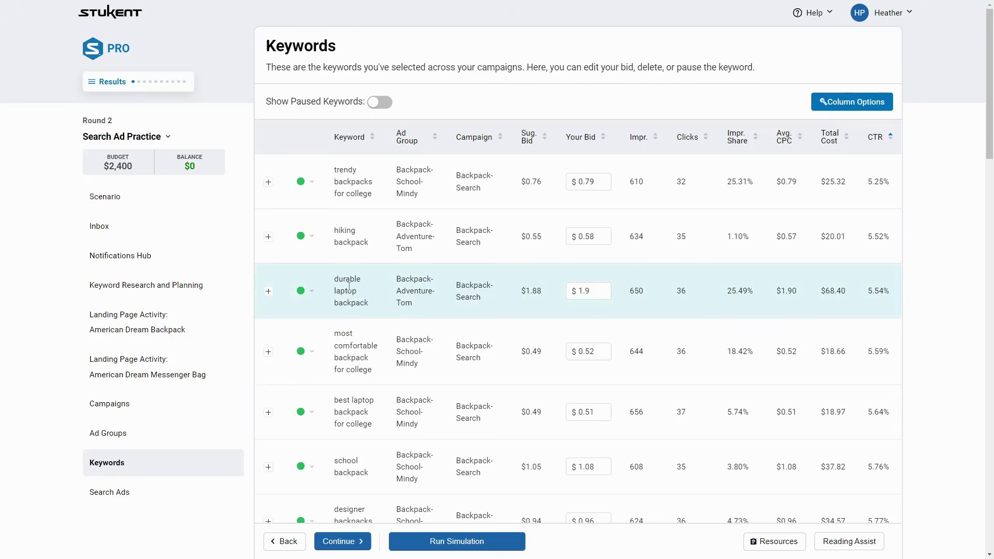
Examine the "durable laptop backpack" keyword's bid, average CPC, conversions and profits, and view its status options
{"action": "left_click", "coordinate": [596, 291]}
{"action": "left_click_drag", "start_coordinate": [604, 291], "coordinate": [562, 293]}
{"action": "left_click", "coordinate": [748, 290]}
{"action": "left_click_drag", "start_coordinate": [794, 290], "coordinate": [831, 286]}
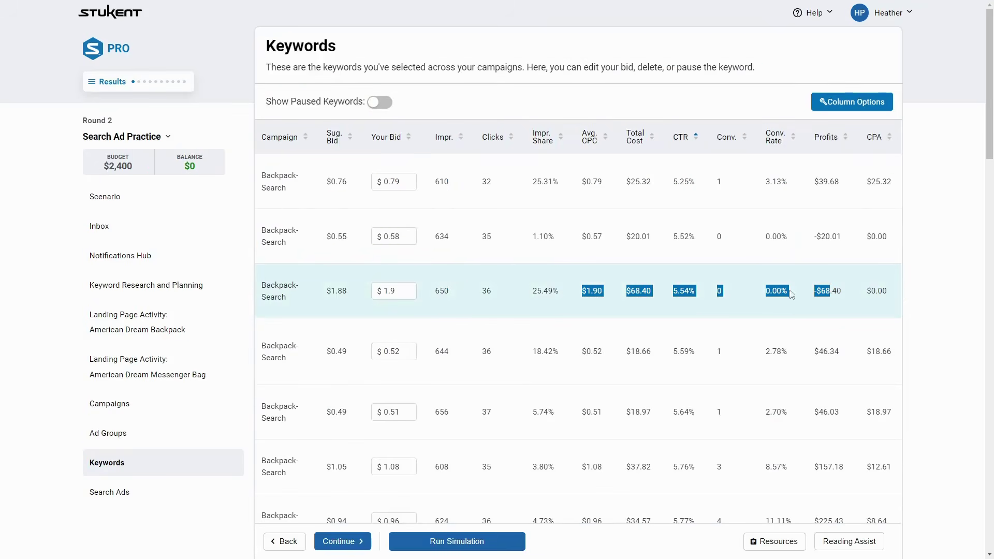
{"action": "left_click", "coordinate": [779, 286]}
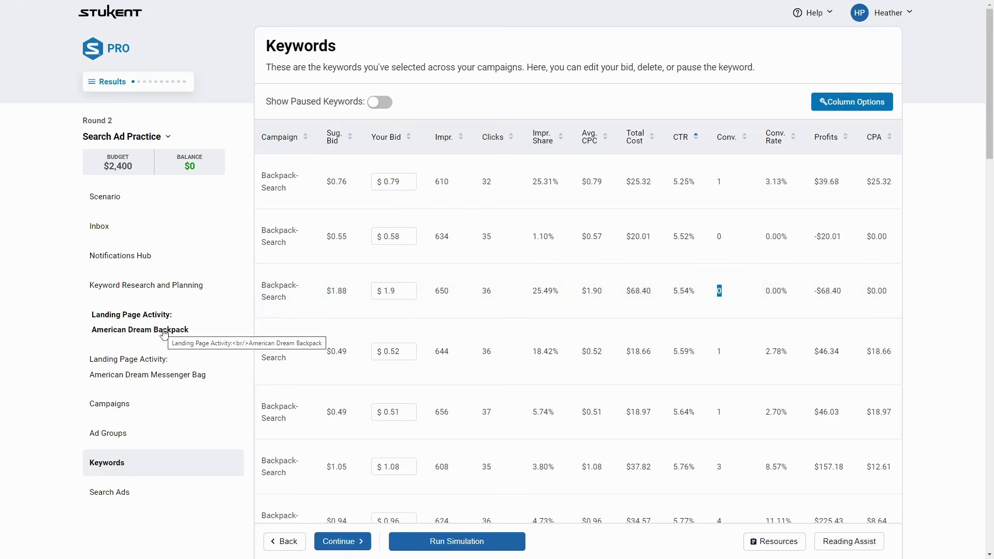
{"action": "left_click_drag", "start_coordinate": [544, 291], "coordinate": [311, 296]}
{"action": "left_click", "coordinate": [312, 291]}
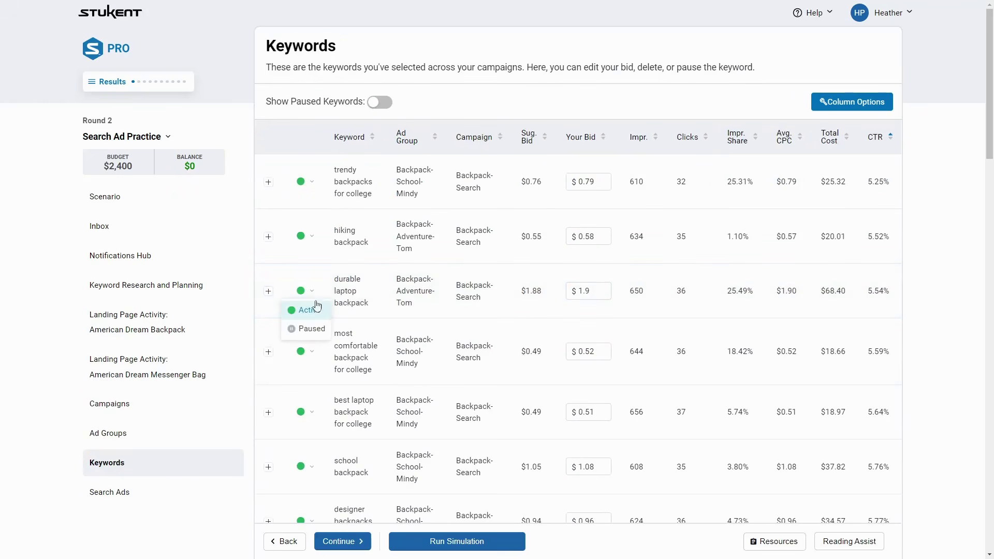
Review the search ads' performance by ad group, from average CPC and CTR through to revenue, profits, CPA and ROAS
{"action": "left_click", "coordinate": [124, 496]}
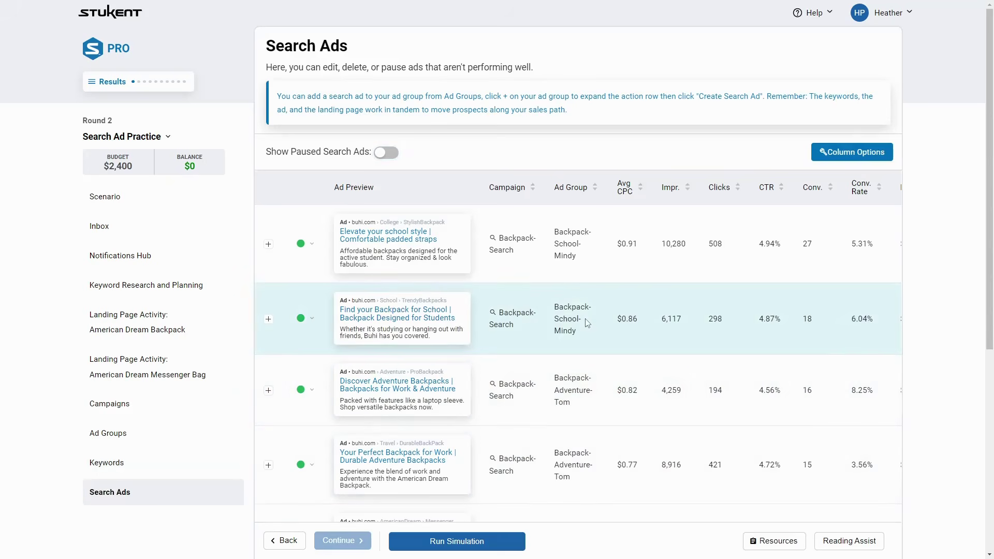
{"action": "scroll", "coordinate": [588, 324], "scroll_direction": "down", "scroll_amount": 6}
{"action": "scroll", "coordinate": [431, 423], "scroll_direction": "up", "scroll_amount": 6}
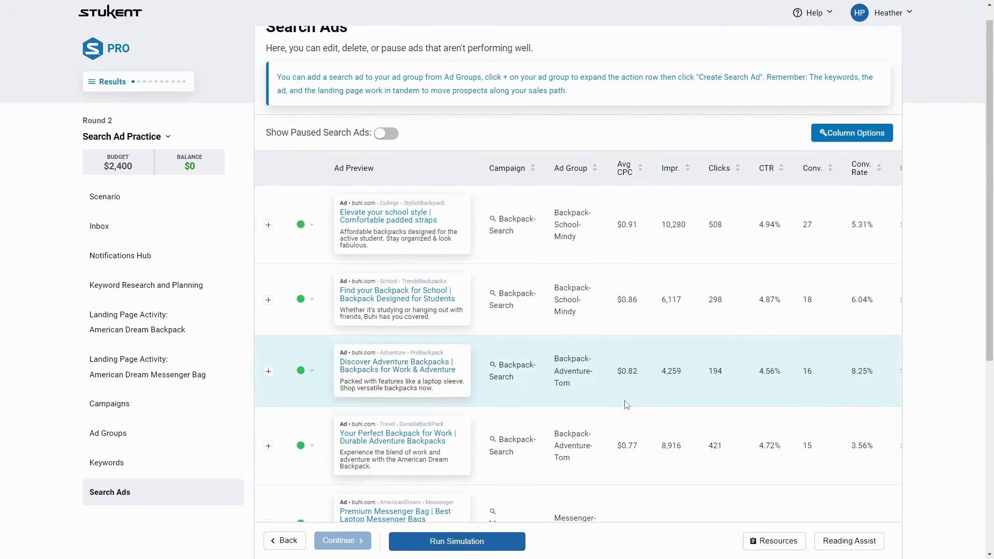
{"action": "left_click_drag", "start_coordinate": [572, 237], "coordinate": [845, 224]}
{"action": "left_click", "coordinate": [803, 227]}
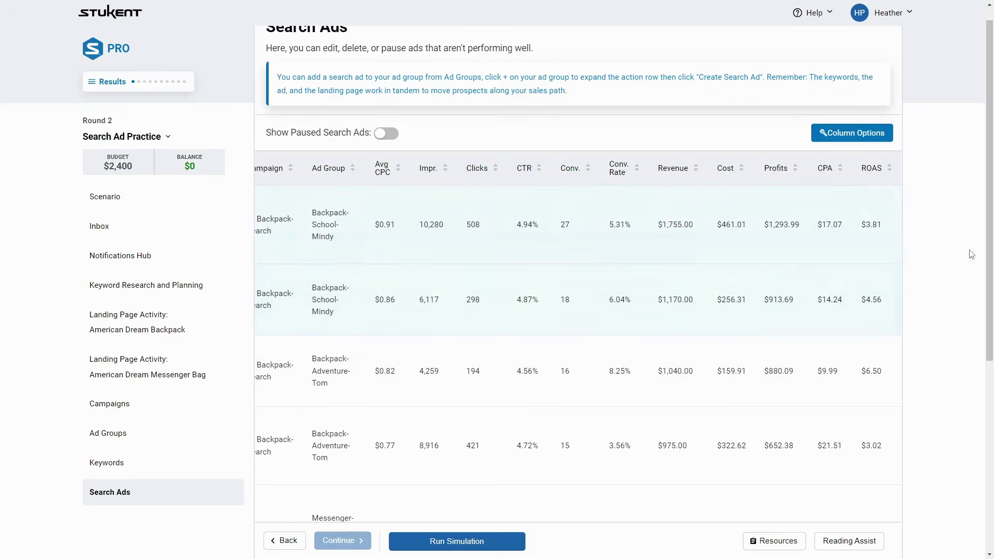
Revisit the keywords and ad groups, return to the search ads, and view the status options for the Premium Messenger Bag ad
{"action": "left_click", "coordinate": [106, 462]}
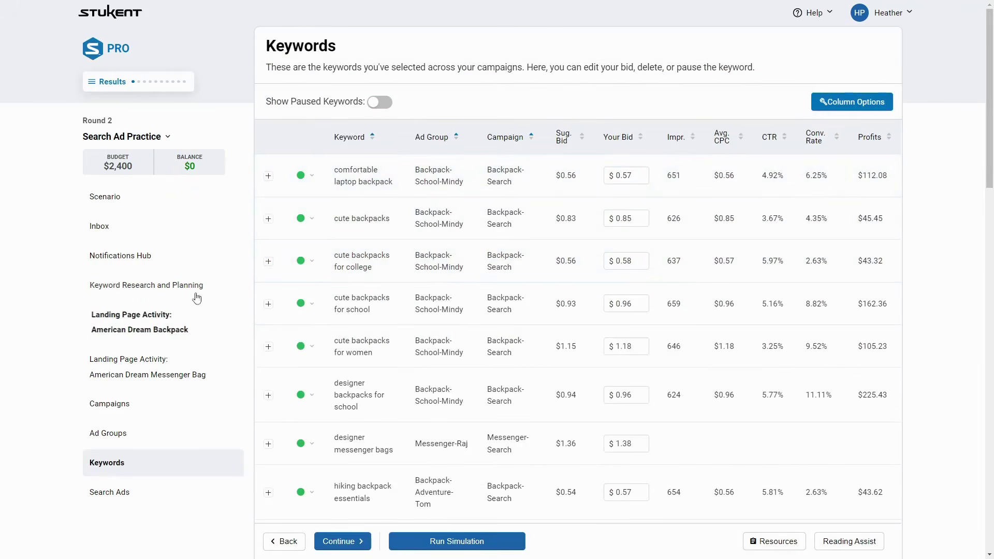
{"action": "left_click", "coordinate": [120, 437]}
{"action": "left_click", "coordinate": [115, 493]}
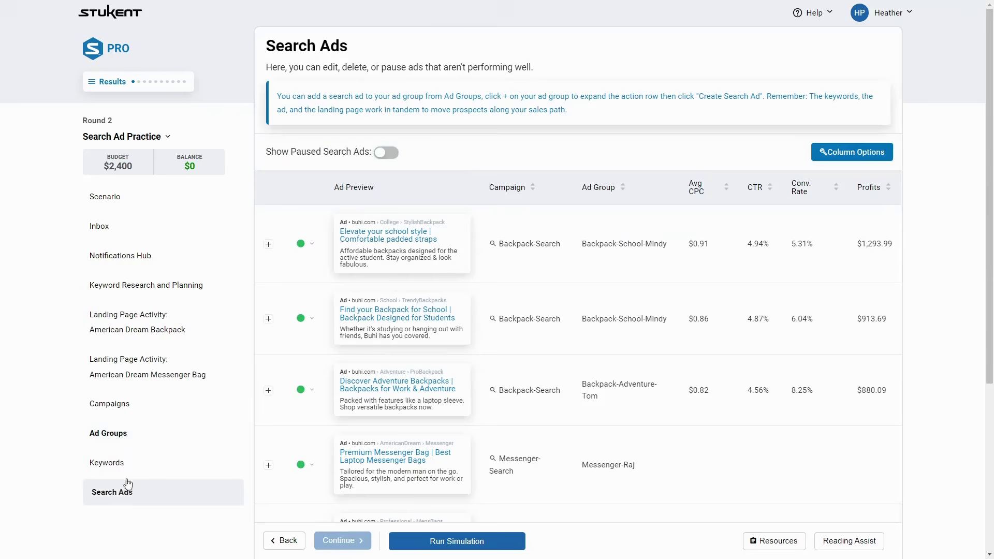
{"action": "scroll", "coordinate": [298, 383], "scroll_direction": "down", "scroll_amount": 3}
{"action": "scroll", "coordinate": [298, 372], "scroll_direction": "up", "scroll_amount": 1}
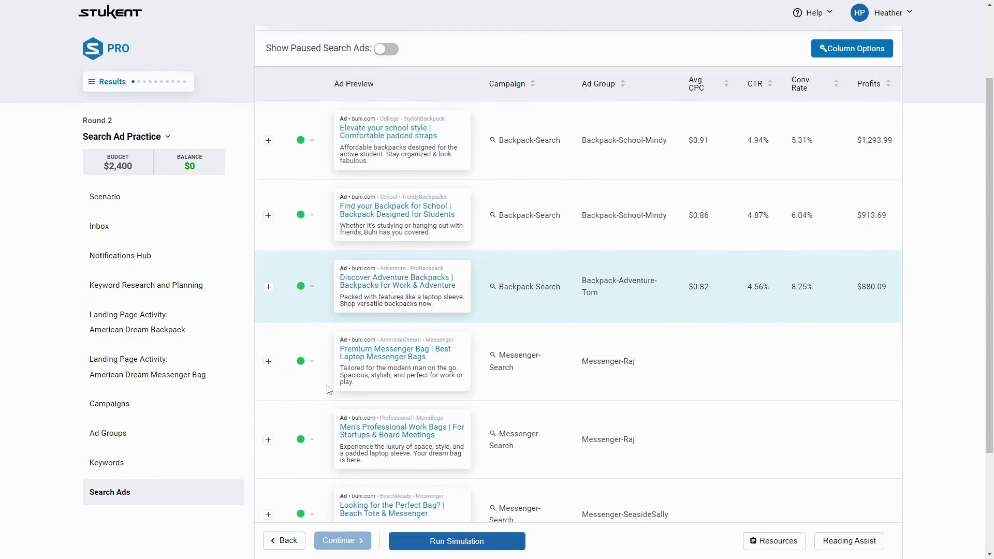
{"action": "left_click", "coordinate": [301, 361]}
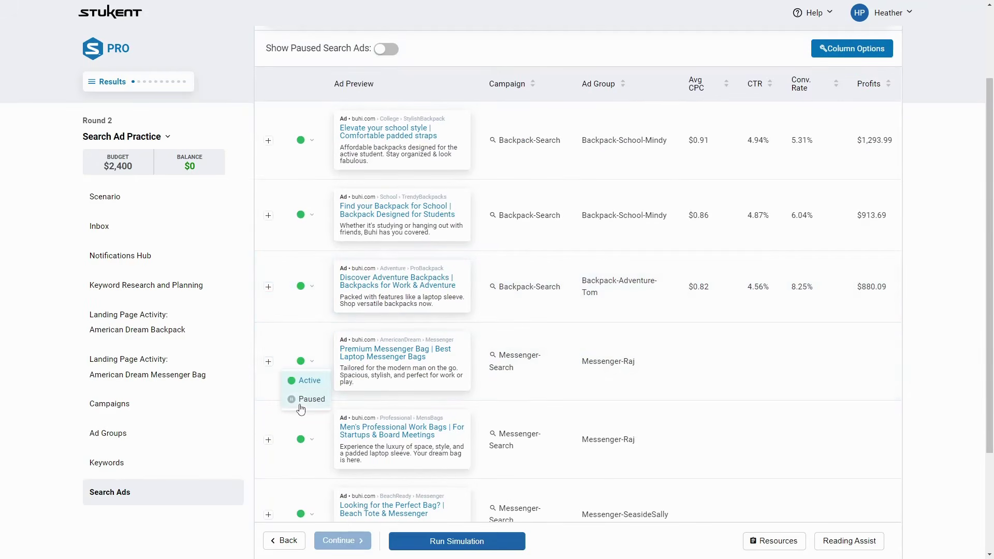
{"action": "scroll", "coordinate": [691, 384], "scroll_direction": "down", "scroll_amount": 3}
{"action": "scroll", "coordinate": [695, 382], "scroll_direction": "up", "scroll_amount": 5}
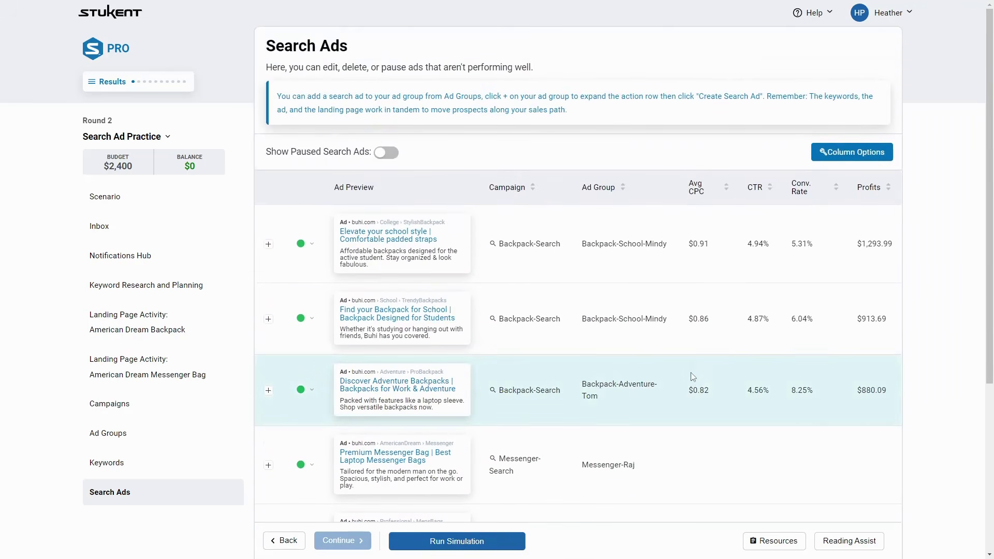
Show paused search ads and compare the two Backpack-Adventure-Tom ads by conversion rate and profits
{"action": "left_click", "coordinate": [386, 153]}
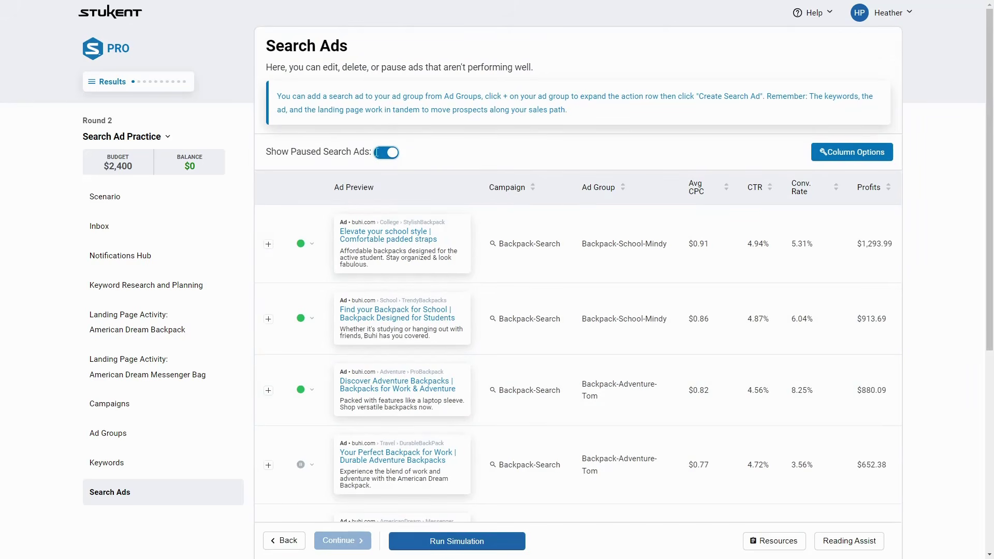
{"action": "left_click", "coordinate": [383, 153]}
{"action": "left_click", "coordinate": [388, 155]}
{"action": "scroll", "coordinate": [388, 154], "scroll_direction": "down", "scroll_amount": 1}
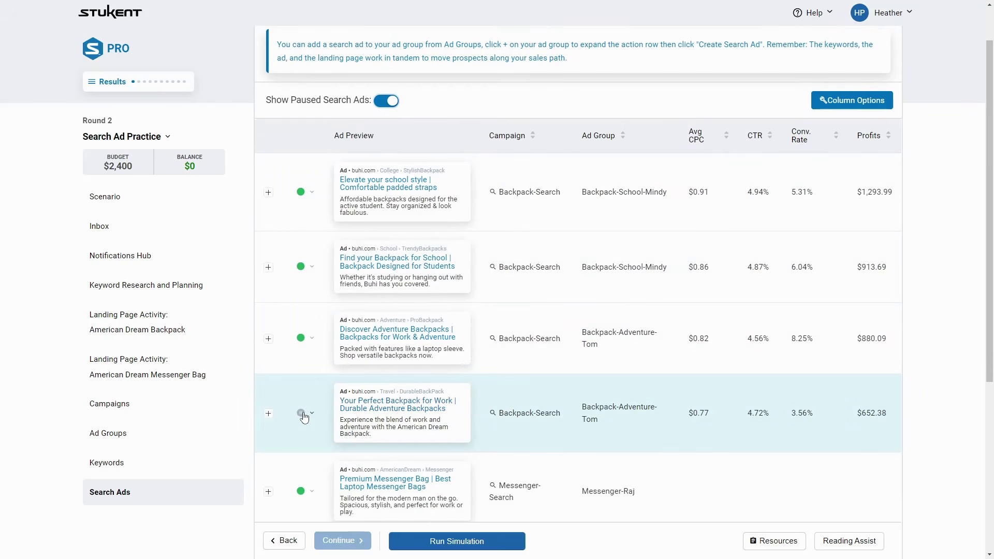
{"action": "left_click_drag", "start_coordinate": [585, 402], "coordinate": [620, 406]}
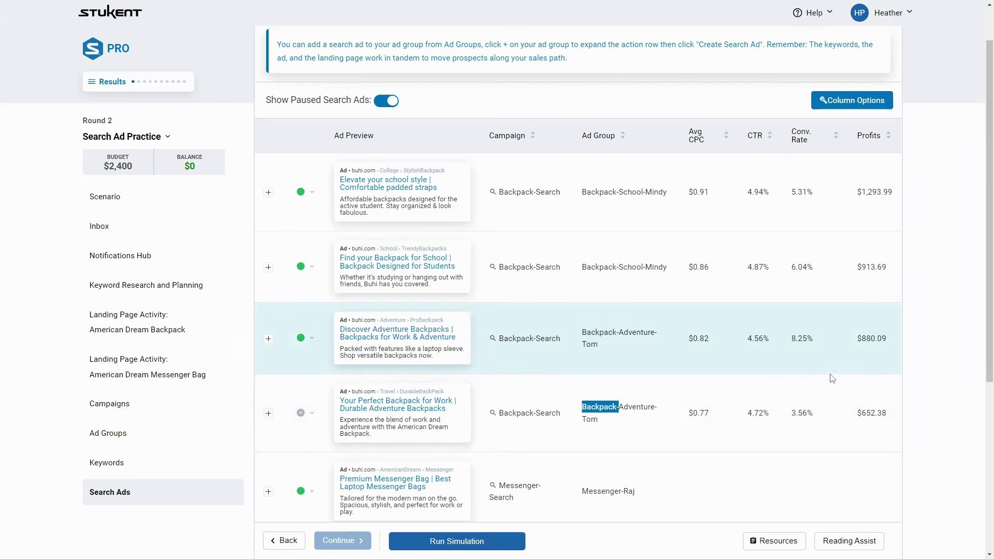
{"action": "left_click_drag", "start_coordinate": [822, 417], "coordinate": [806, 343]}
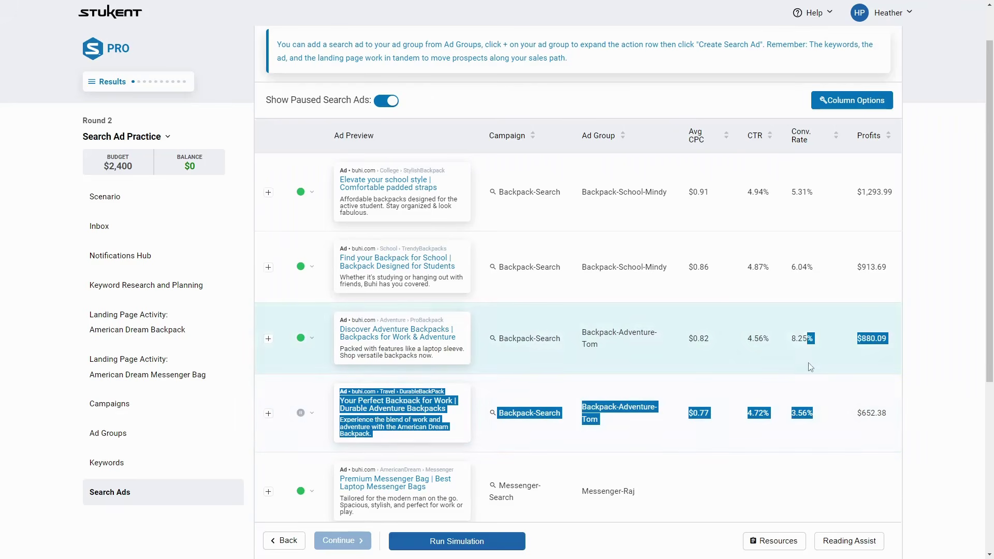
{"action": "left_click", "coordinate": [830, 349]}
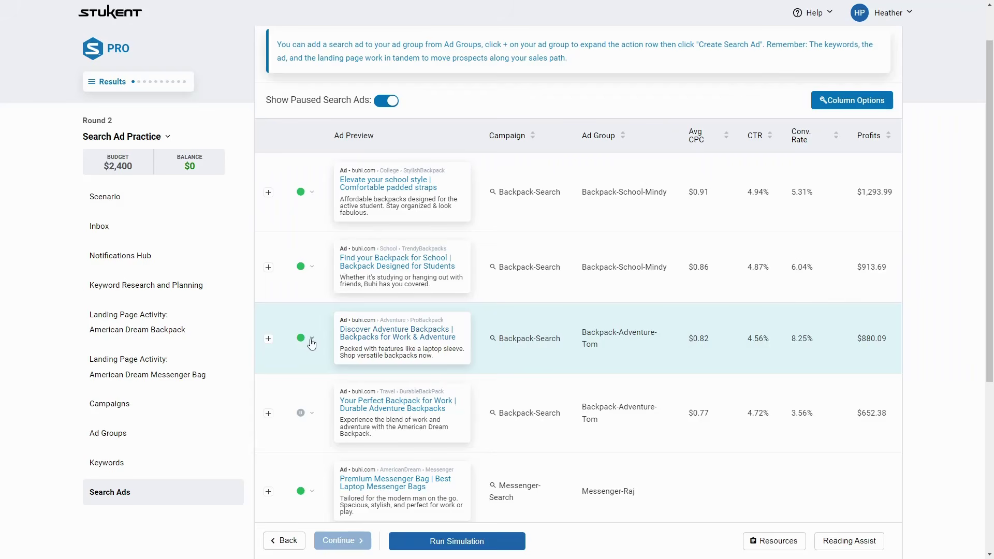
View the Introduction to Search Ads round results, including budget spent, revenue and ad totals, and close them
{"action": "left_click", "coordinate": [131, 88]}
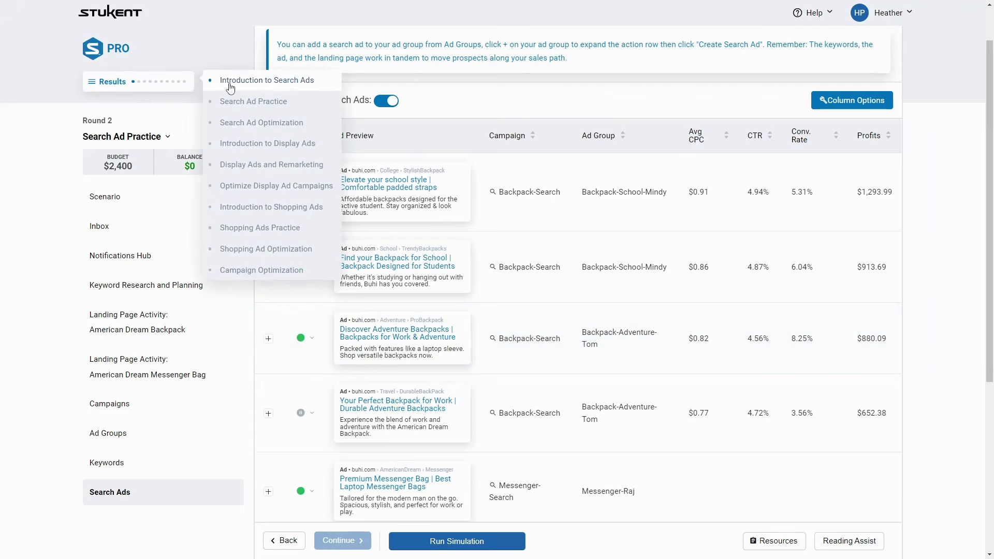
{"action": "left_click", "coordinate": [231, 83]}
{"action": "scroll", "coordinate": [473, 351], "scroll_direction": "down", "scroll_amount": 5}
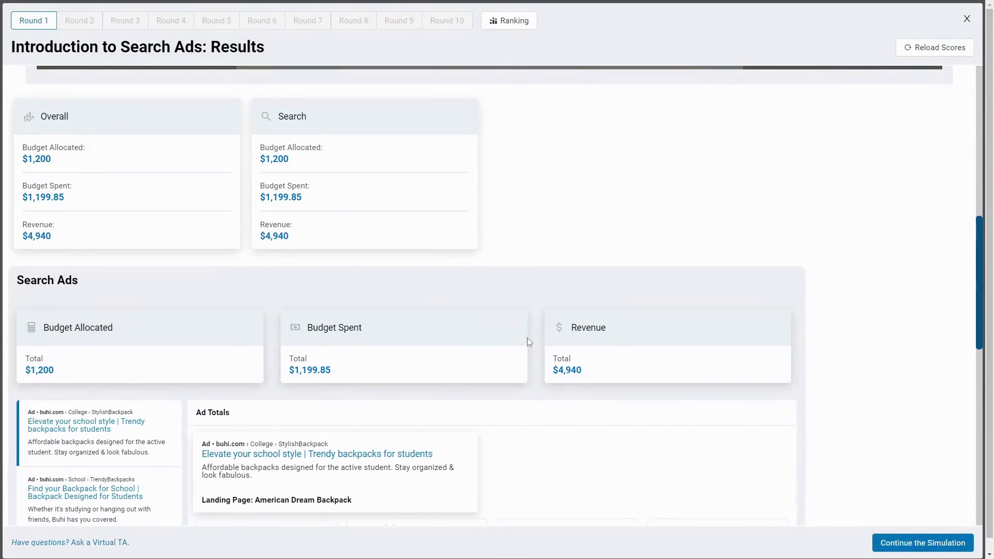
{"action": "left_click", "coordinate": [967, 19]}
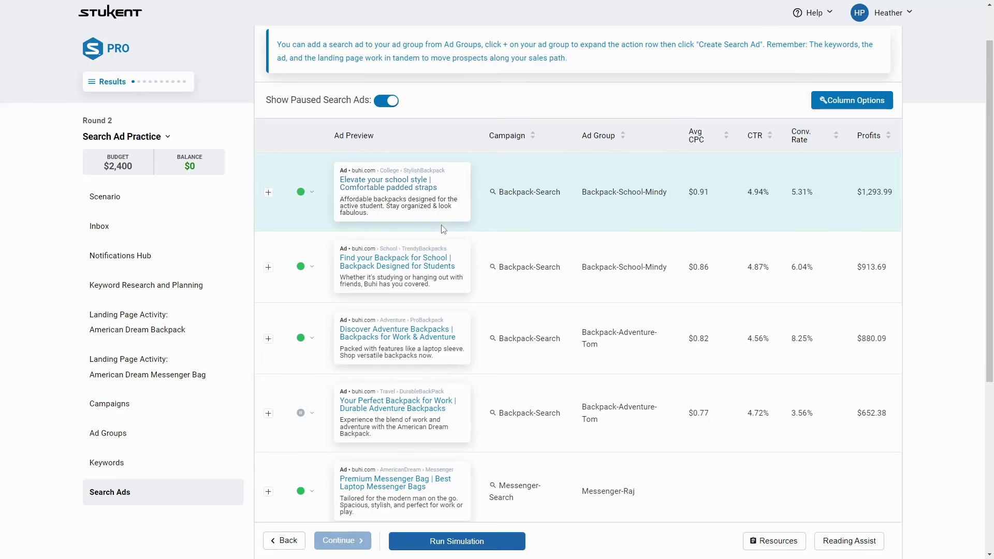
Read the American Dream Backpack and Messenger memo in the inbox through to its additional notes
{"action": "left_click", "coordinate": [125, 263]}
{"action": "left_click", "coordinate": [150, 228]}
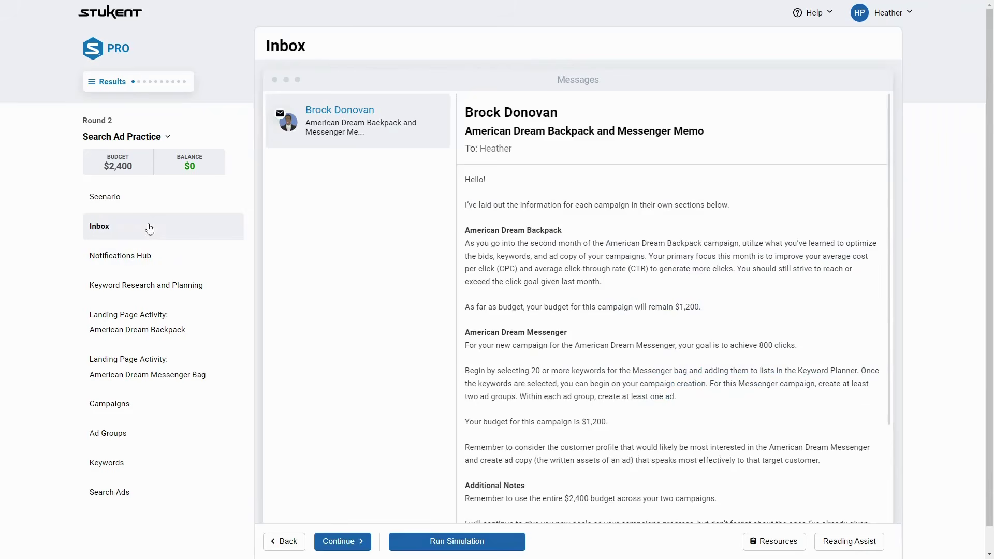
{"action": "scroll", "coordinate": [614, 265], "scroll_direction": "down", "scroll_amount": 3}
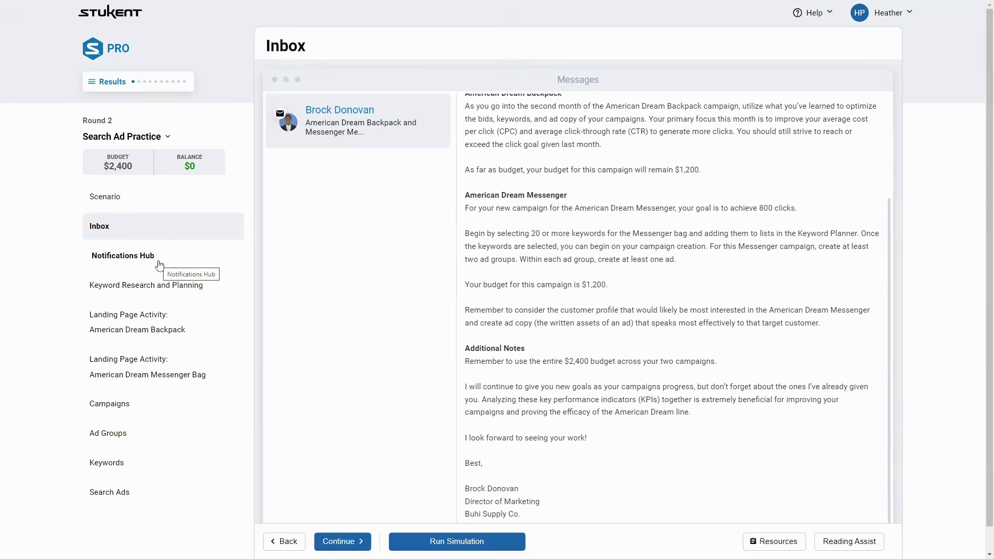
Review the Introduction to Search Ads results, covering the keyword ratings and Search Ad Quality Indicators, and close them
{"action": "left_click", "coordinate": [130, 137]}
{"action": "left_click", "coordinate": [119, 82]}
{"action": "left_click", "coordinate": [227, 79]}
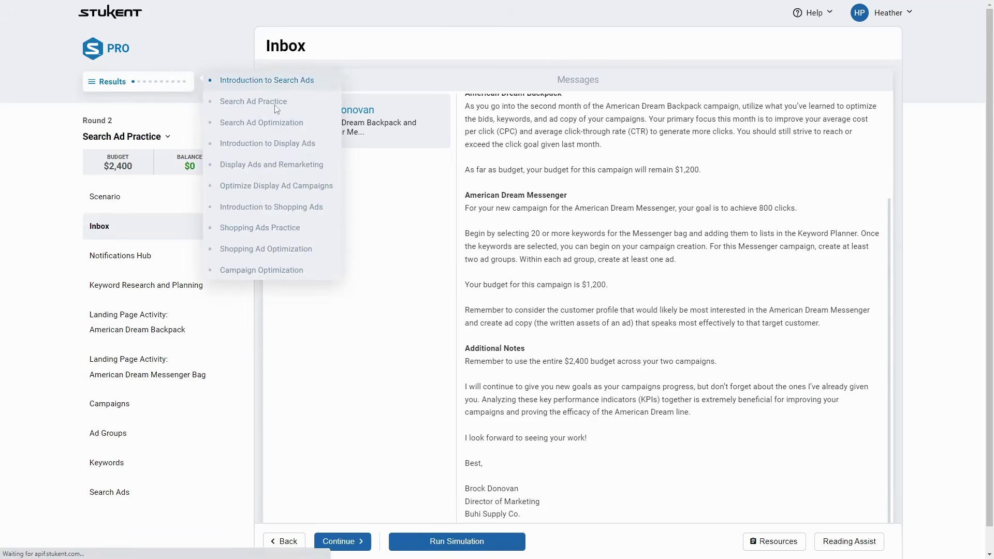
{"action": "scroll", "coordinate": [560, 386], "scroll_direction": "down", "scroll_amount": 10}
{"action": "scroll", "coordinate": [627, 363], "scroll_direction": "down", "scroll_amount": 2}
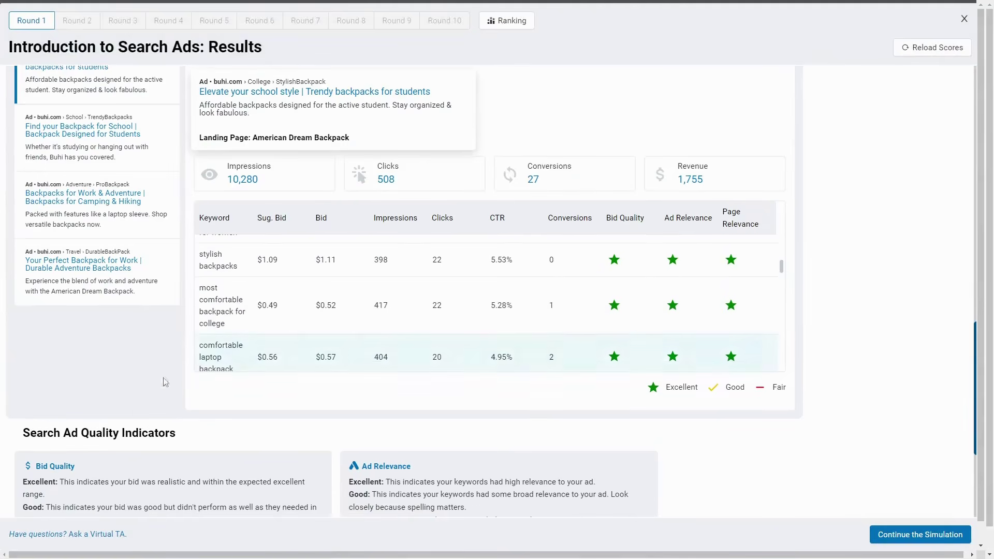
{"action": "scroll", "coordinate": [102, 448], "scroll_direction": "down", "scroll_amount": 4}
{"action": "scroll", "coordinate": [103, 448], "scroll_direction": "down", "scroll_amount": 1}
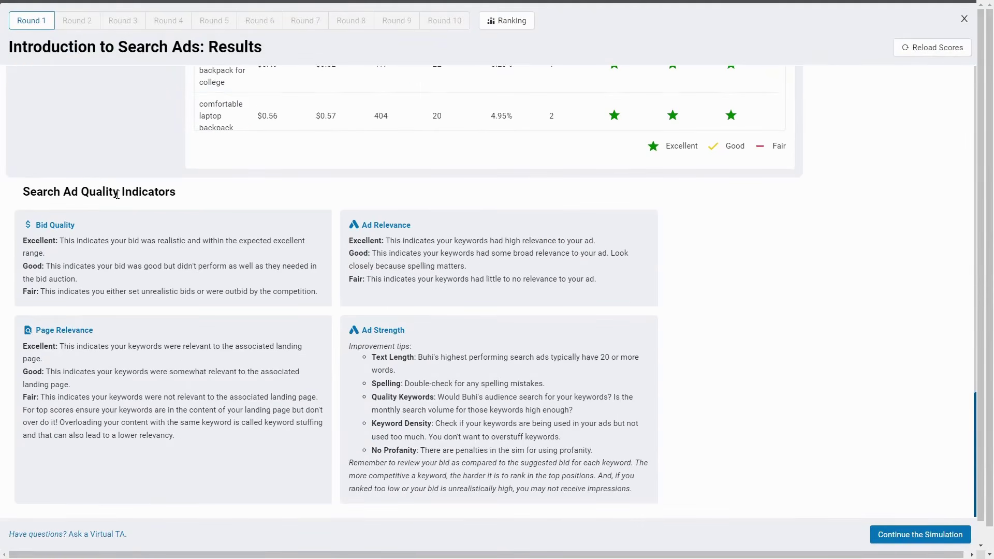
{"action": "scroll", "coordinate": [770, 304], "scroll_direction": "up", "scroll_amount": 4}
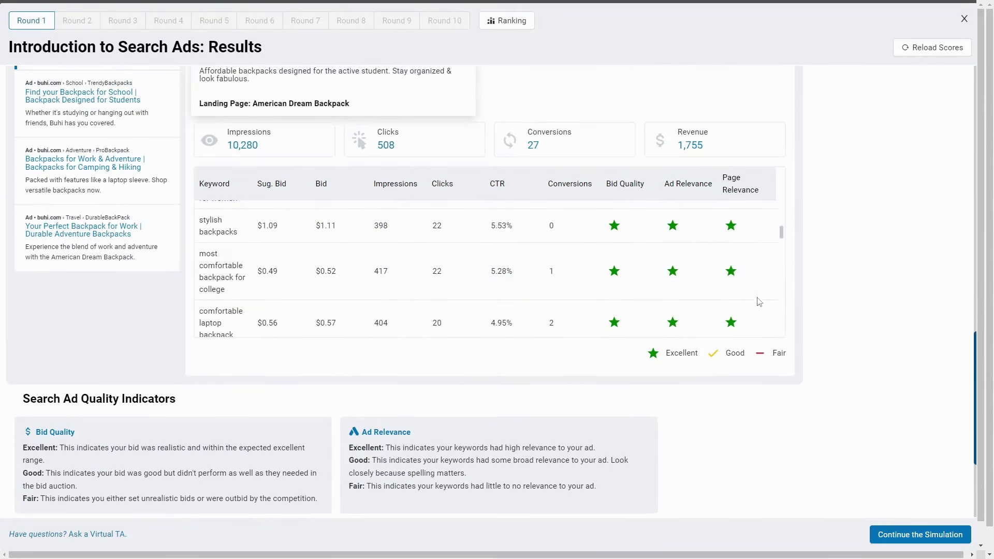
{"action": "left_click", "coordinate": [964, 19]}
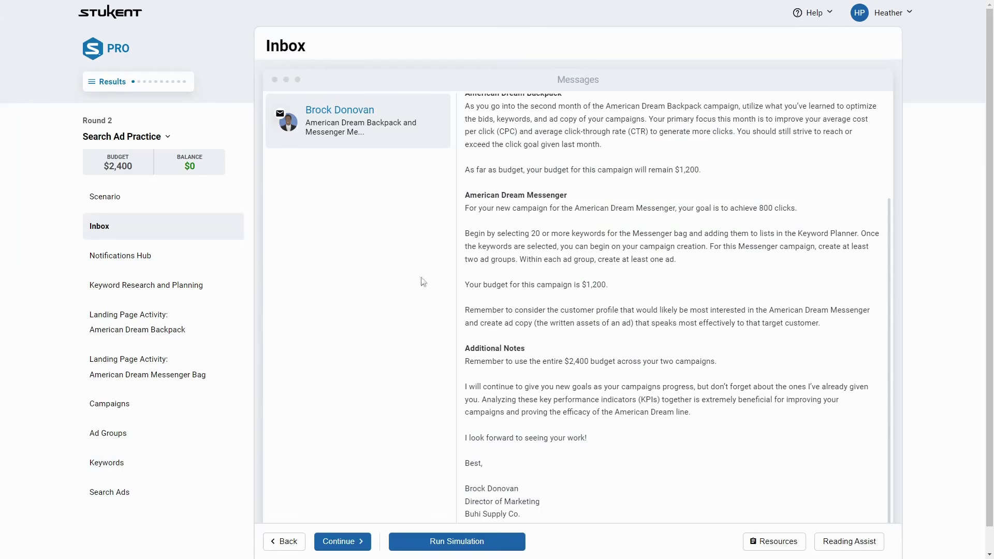
Look over the active search ads and run the simulation for the Search Ad Practice round
{"action": "left_click", "coordinate": [134, 493]}
{"action": "scroll", "coordinate": [299, 422], "scroll_direction": "down", "scroll_amount": 5}
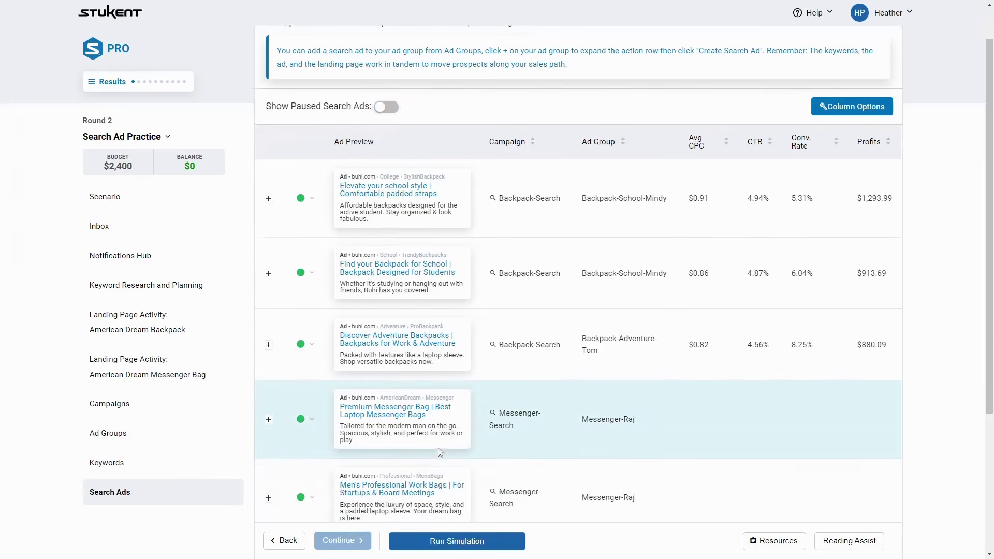
{"action": "scroll", "coordinate": [299, 422], "scroll_direction": "down", "scroll_amount": 1}
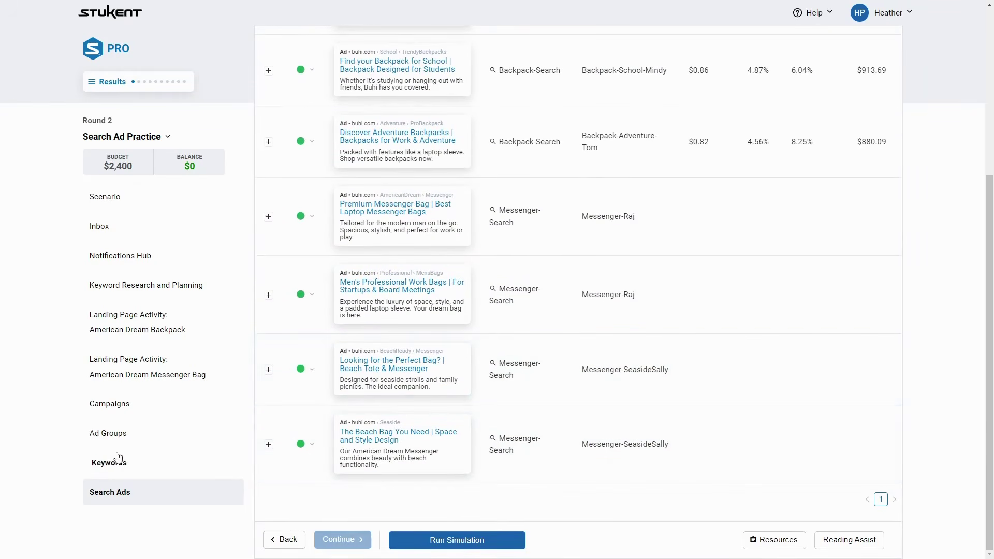
{"action": "left_click", "coordinate": [487, 541]}
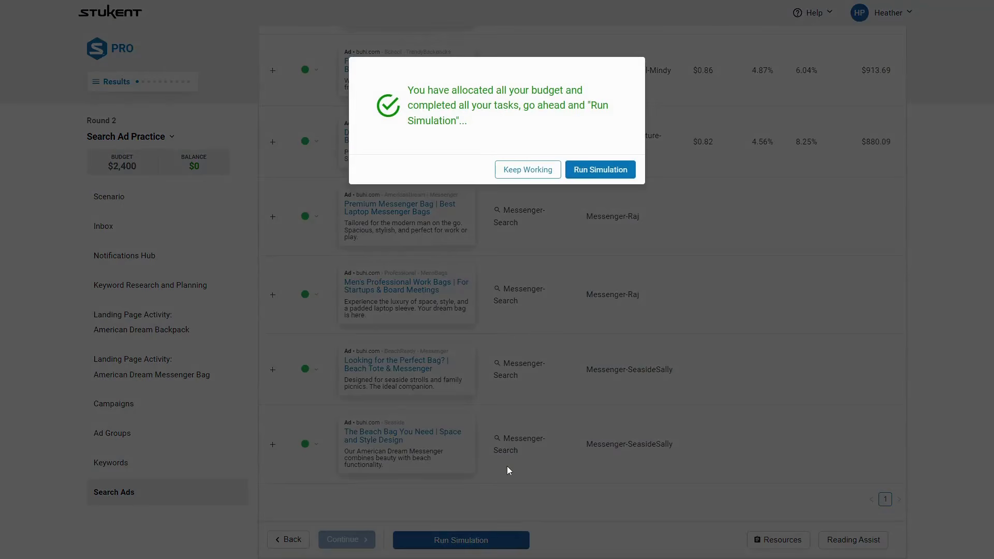
{"action": "left_click", "coordinate": [596, 173]}
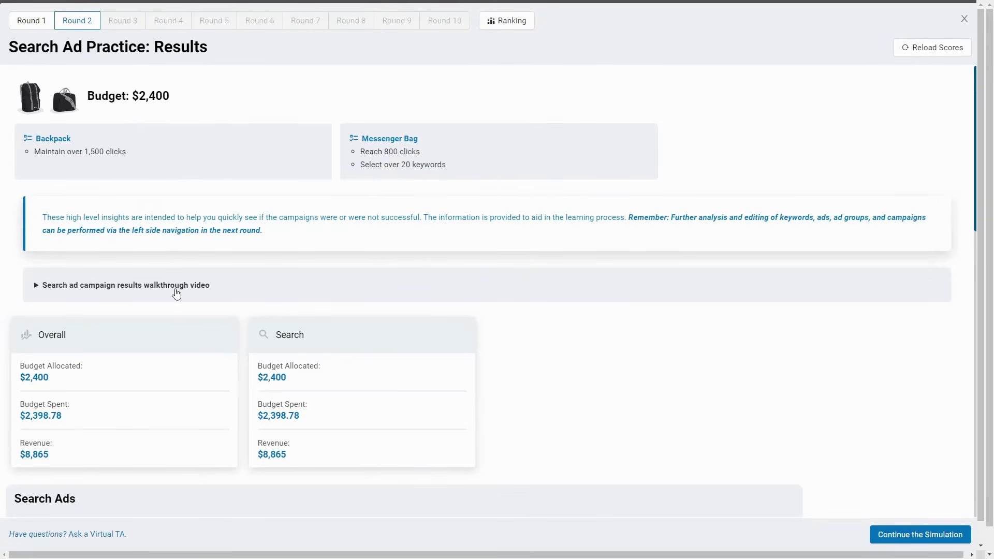
Review the Search Ad Practice results, from budget spent and revenue to the ad totals of the Beach Tote & Messenger ad
{"action": "scroll", "coordinate": [171, 293], "scroll_direction": "down", "scroll_amount": 8}
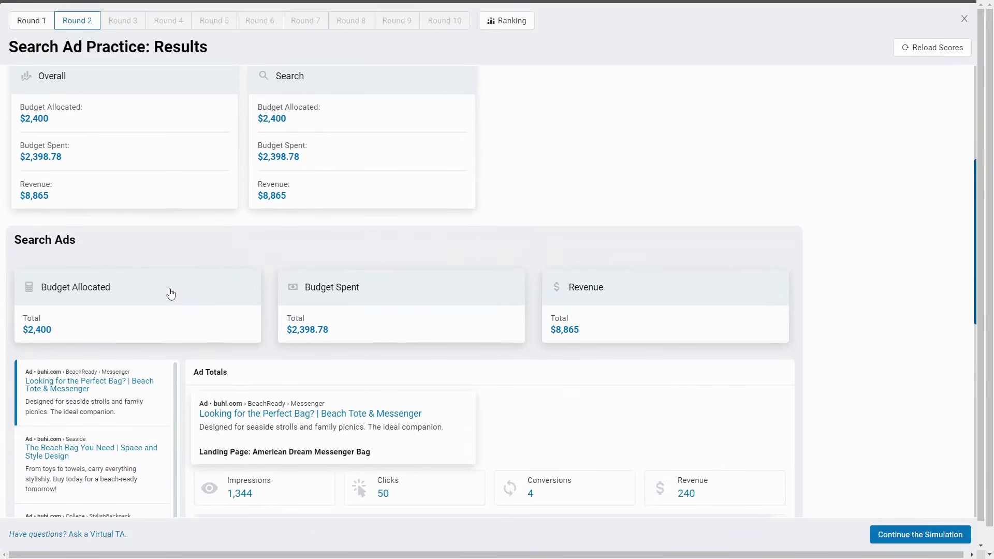
{"action": "scroll", "coordinate": [171, 293], "scroll_direction": "down", "scroll_amount": 3}
{"action": "scroll", "coordinate": [332, 313], "scroll_direction": "down", "scroll_amount": 3}
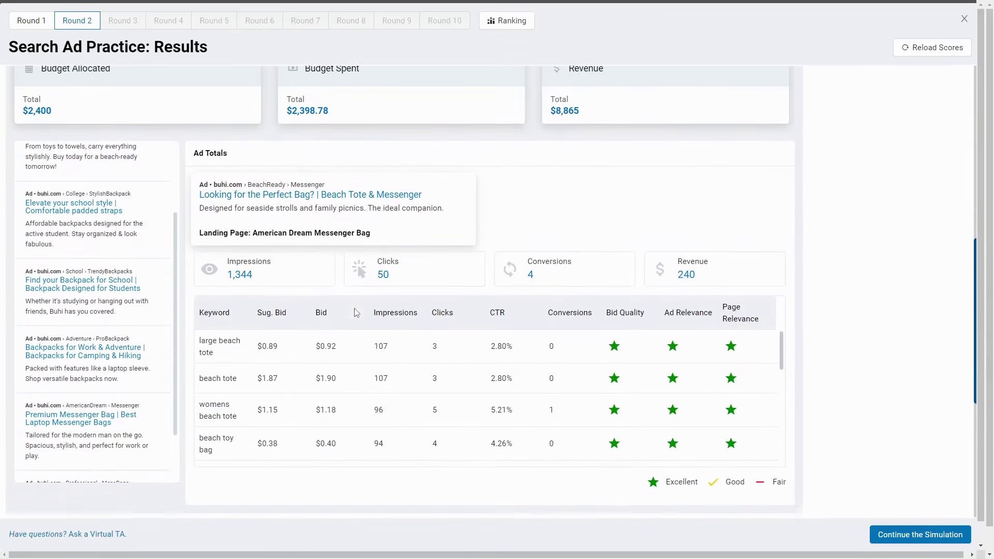
{"action": "scroll", "coordinate": [160, 298], "scroll_direction": "up", "scroll_amount": 3}
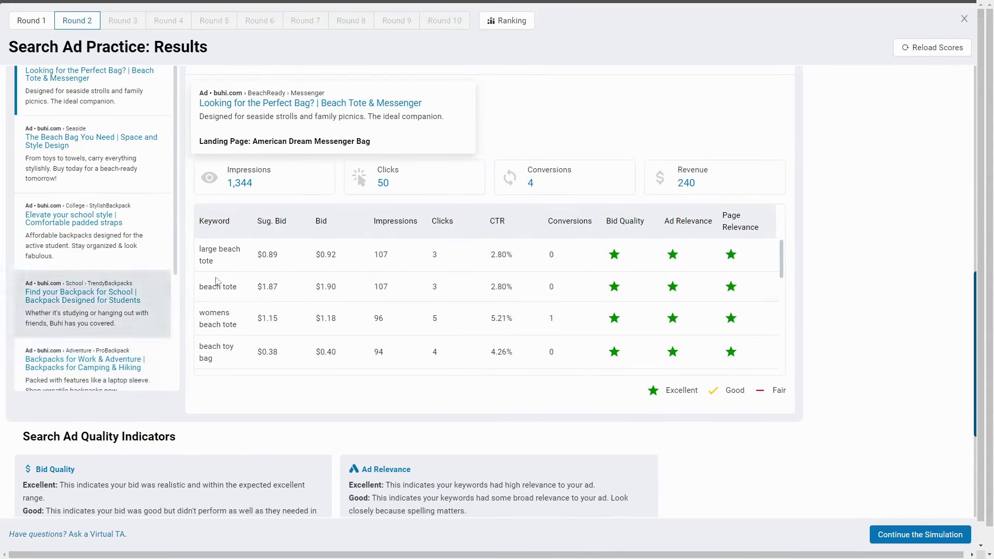
{"action": "scroll", "coordinate": [375, 283], "scroll_direction": "up", "scroll_amount": 1}
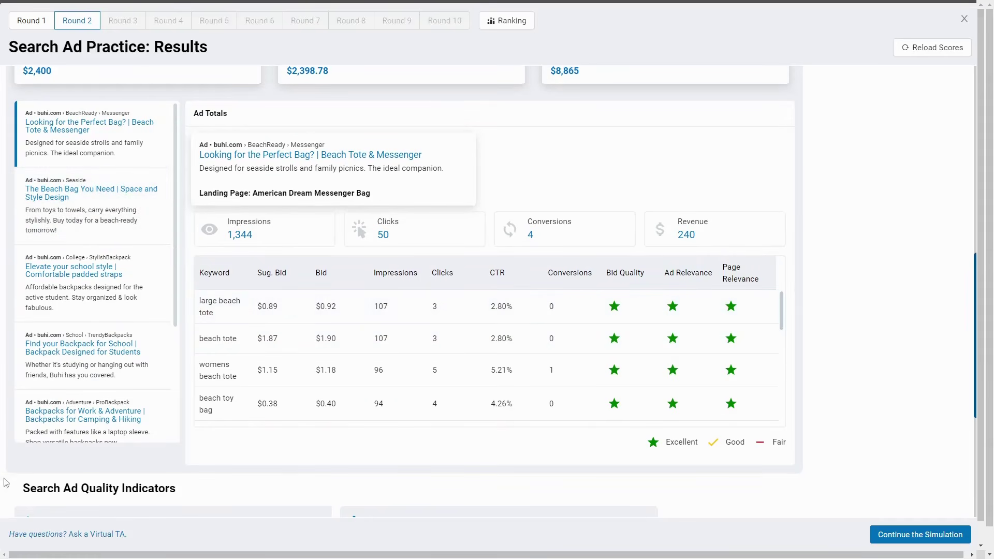
Find the keyword "backpacks for women" in the Beach Tote & Messenger ad's results and check its bid, clicks and relevance ratings
{"action": "left_click_drag", "start_coordinate": [781, 308], "coordinate": [783, 408]}
{"action": "mouse_move", "coordinate": [203, 317]}
{"action": "left_mouse_down"}
{"action": "mouse_move", "coordinate": [240, 318]}
{"action": "mouse_move", "coordinate": [211, 325]}
{"action": "left_mouse_up"}
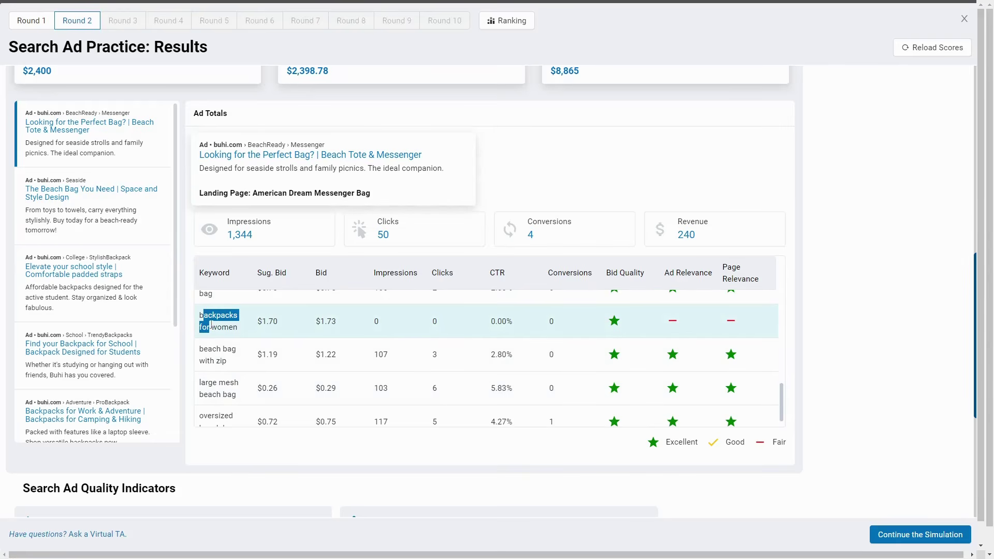
{"action": "left_click", "coordinate": [755, 325]}
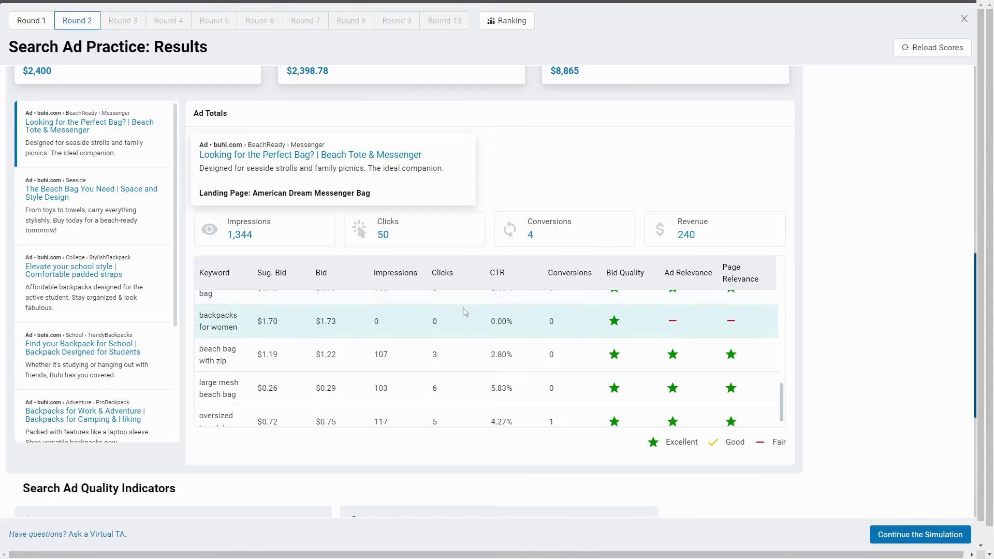
{"action": "left_click_drag", "start_coordinate": [203, 315], "coordinate": [227, 330]}
{"action": "left_click", "coordinate": [228, 330]}
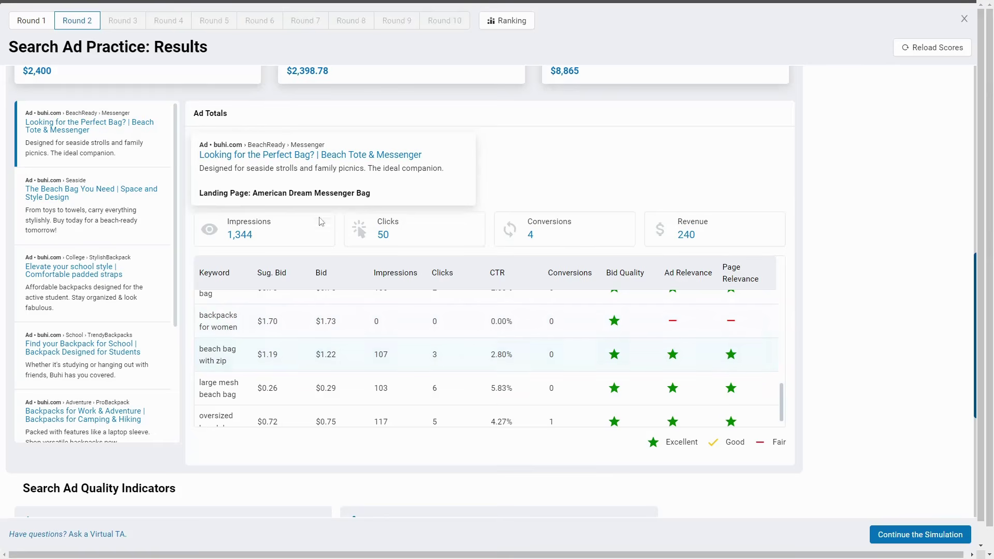
Compare the Beach Tote & Messenger ad's keyword ratings with the Search Ad Quality Indicators, and close the Search Ad Practice results
{"action": "scroll", "coordinate": [277, 201], "scroll_direction": "up", "scroll_amount": 1}
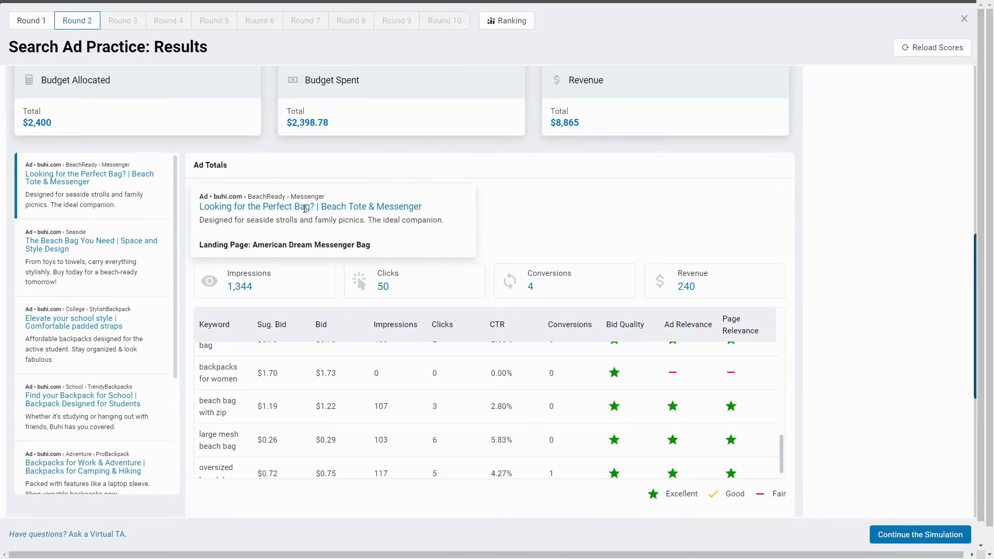
{"action": "scroll", "coordinate": [501, 251], "scroll_direction": "down", "scroll_amount": 3}
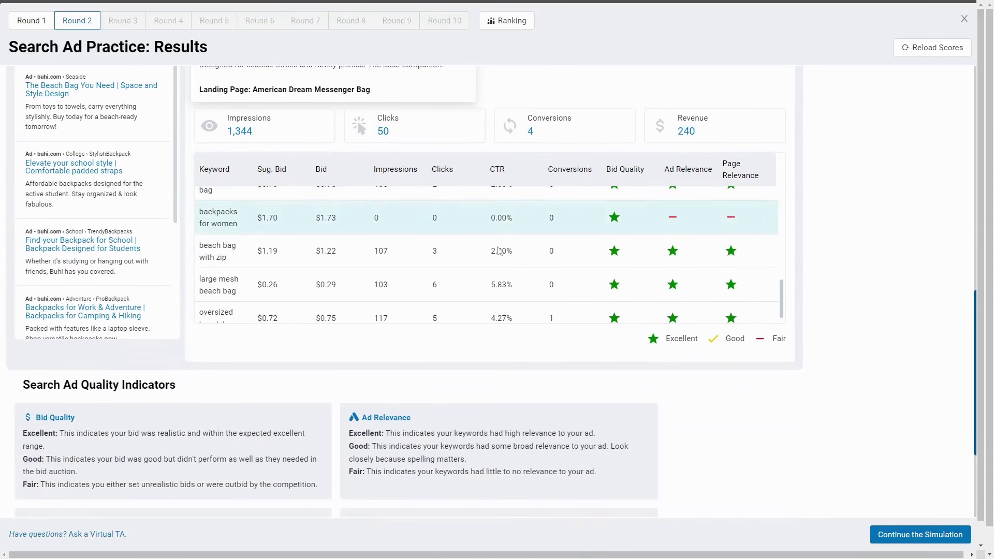
{"action": "scroll", "coordinate": [397, 430], "scroll_direction": "down", "scroll_amount": 3}
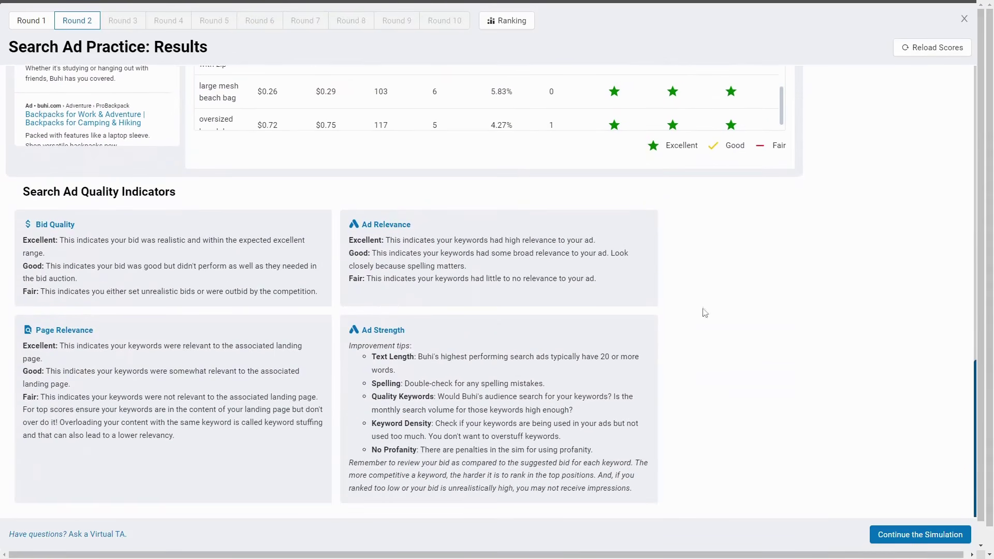
{"action": "left_click", "coordinate": [964, 19]}
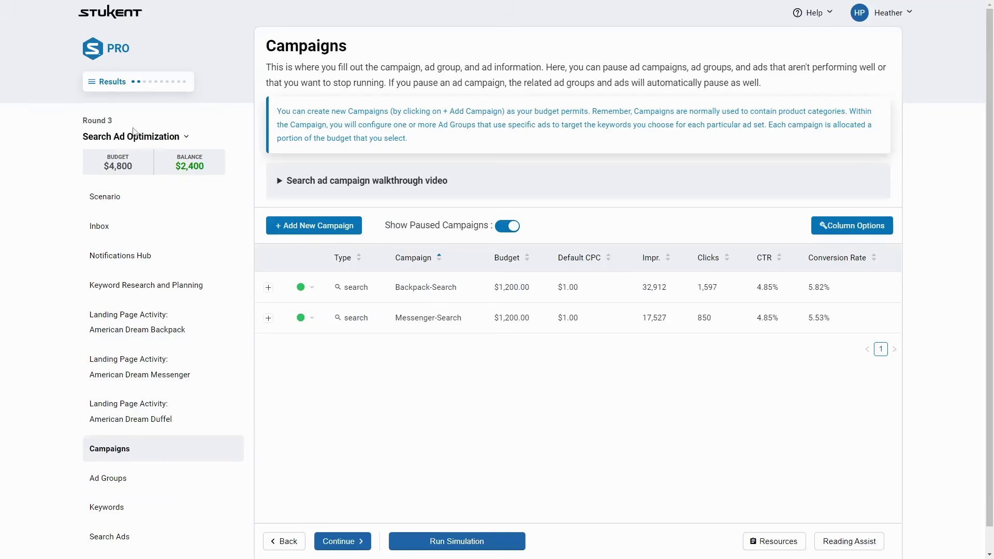